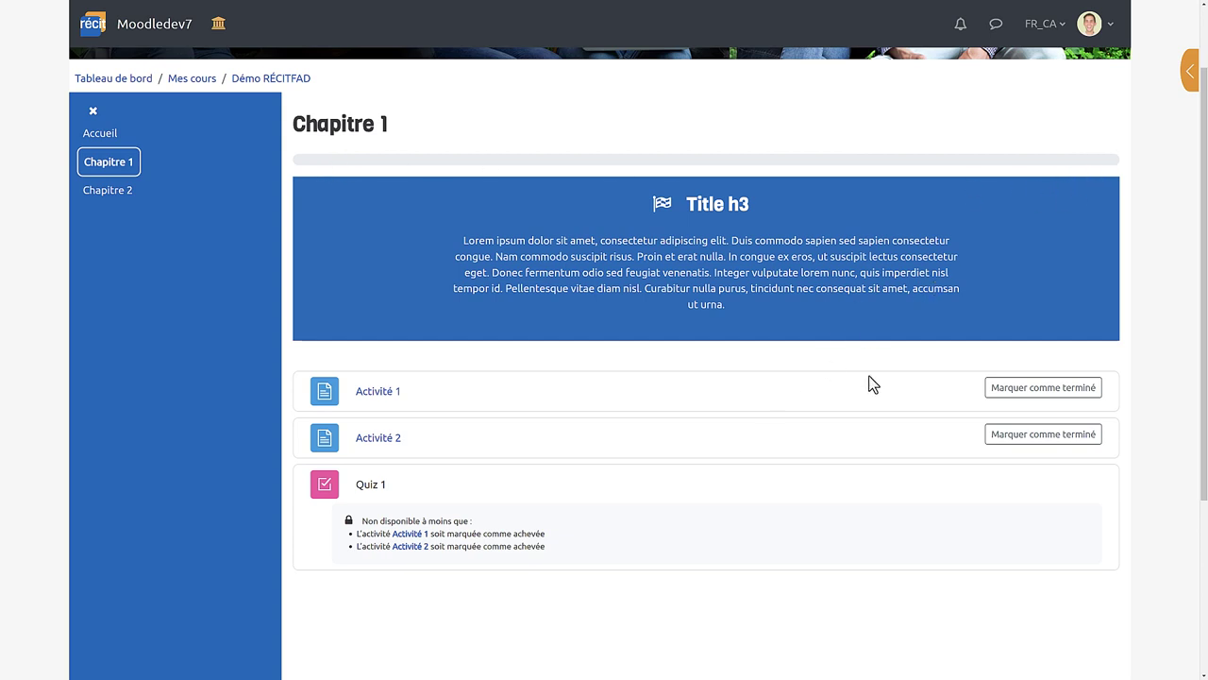
# Step: Mark Activité 1 and Activité 2 of Chapitre 1 as completed
pyautogui.click(1038, 389)
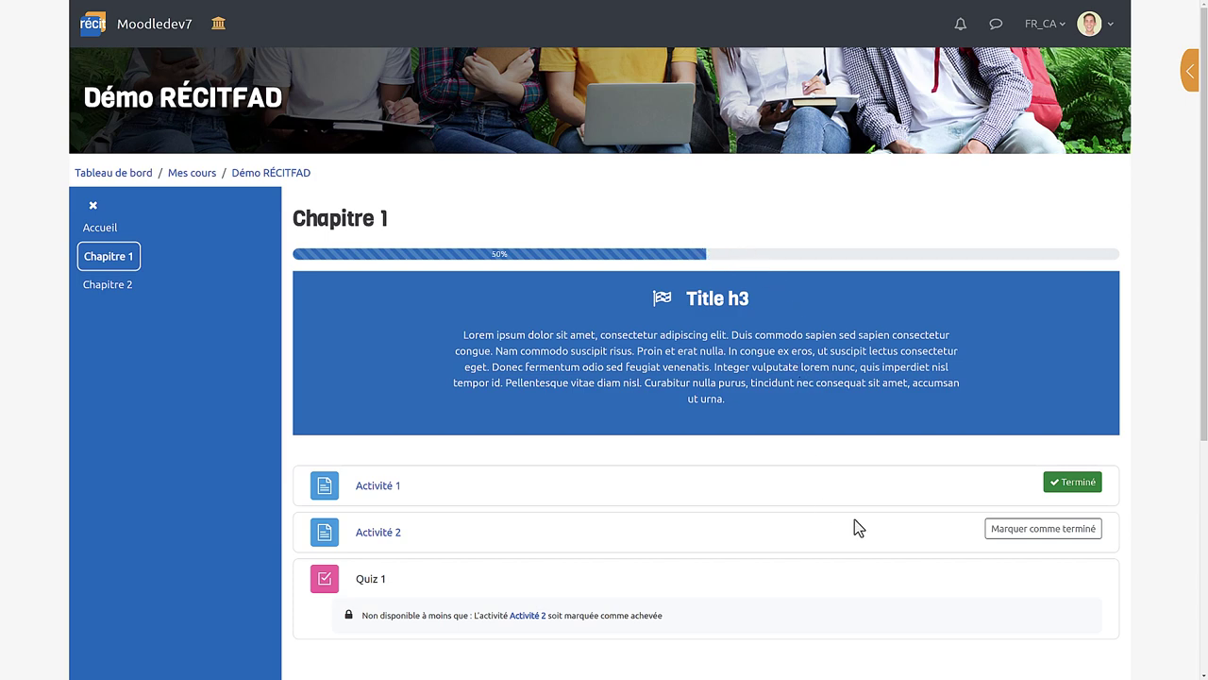
pyautogui.click(1057, 530)
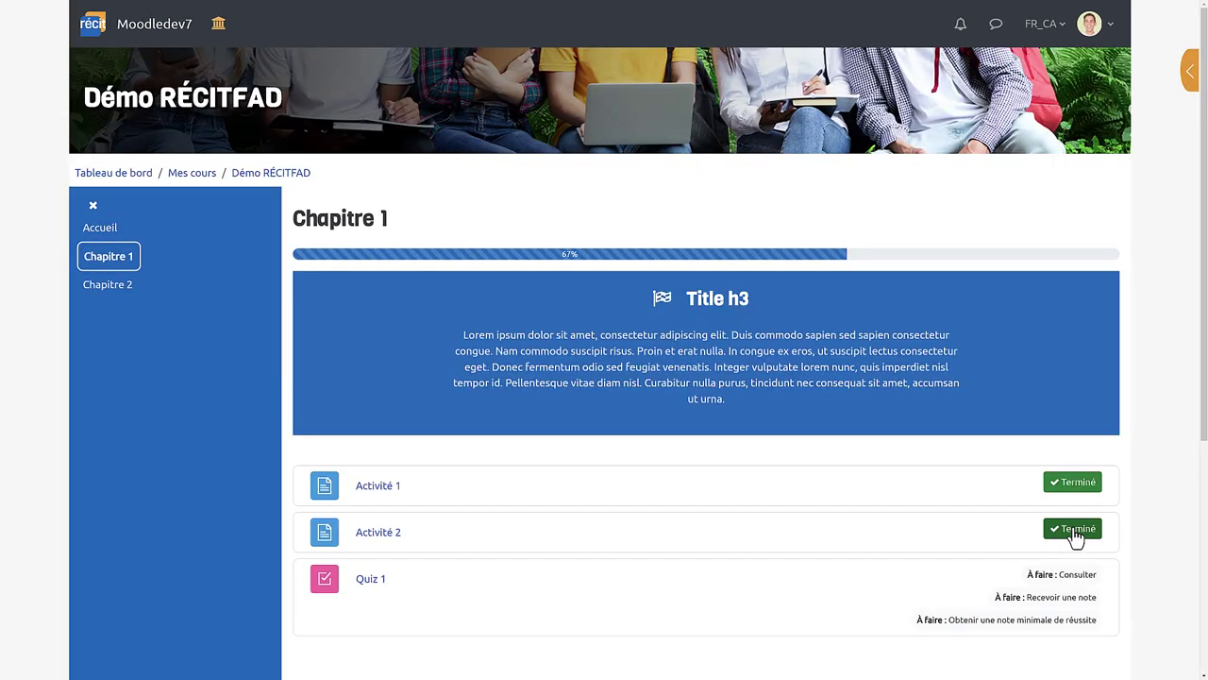
pyautogui.scroll(-1, 774, 453)
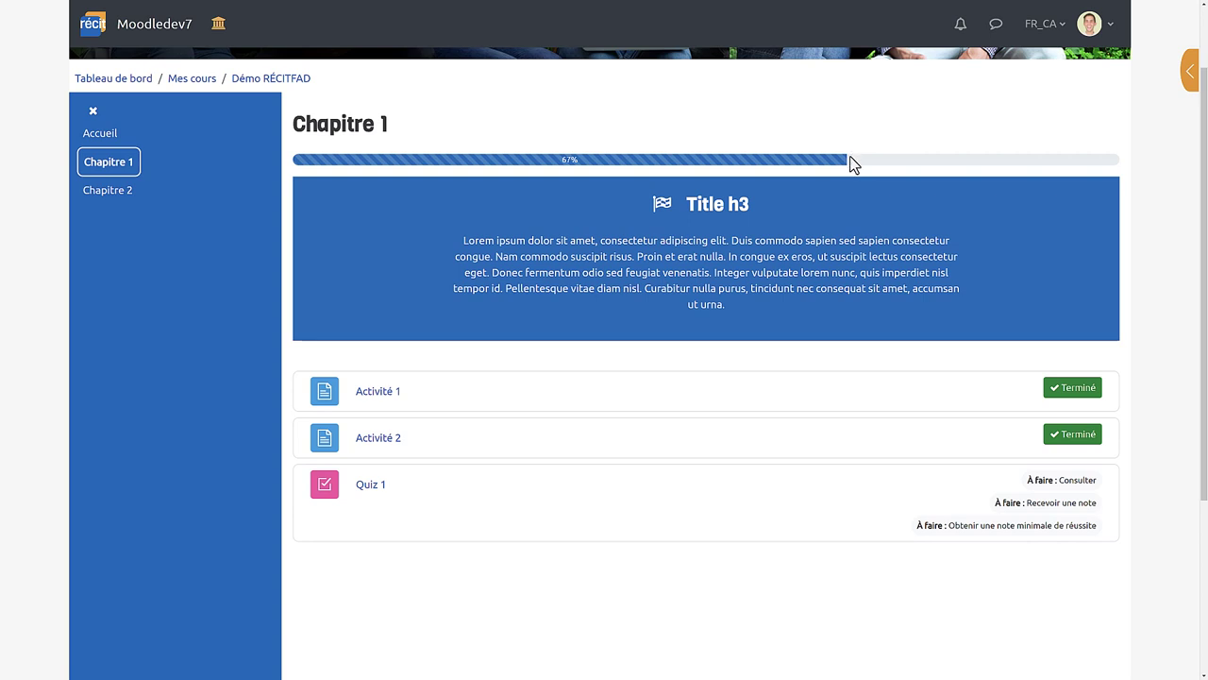
# Step: Attempt Quiz 1, answering Faux to question 1 and Vrai to question 2, and submit all answers
pyautogui.click(369, 485)
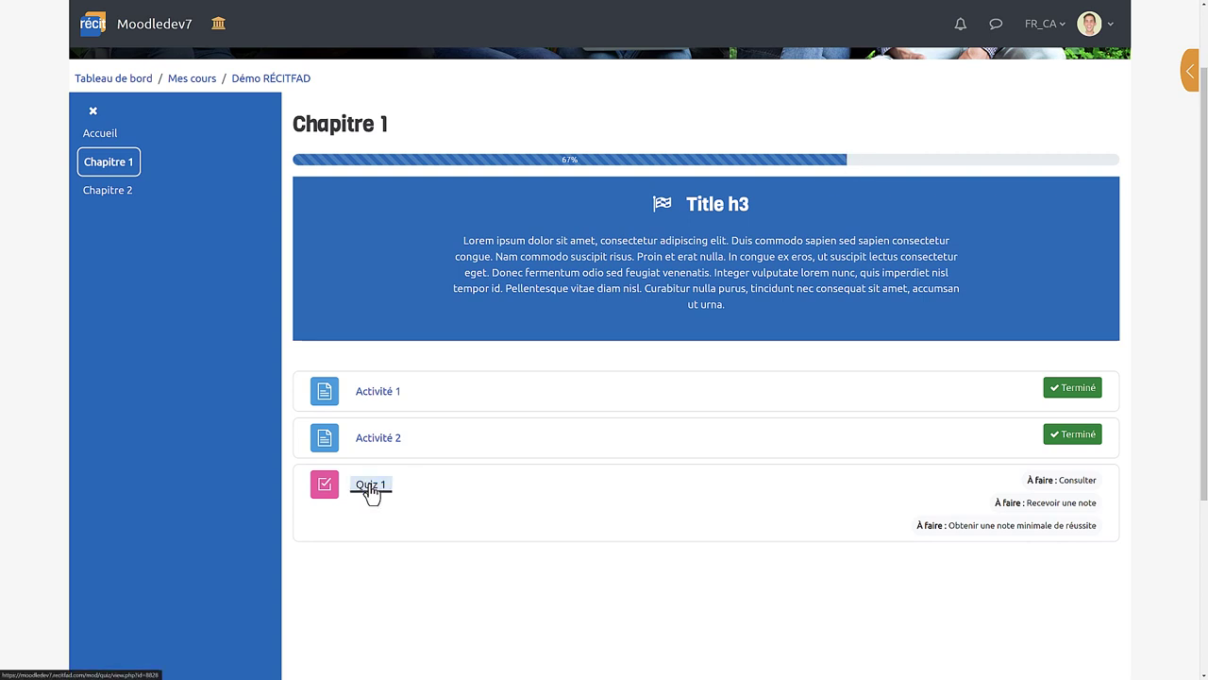
pyautogui.click(324, 316)
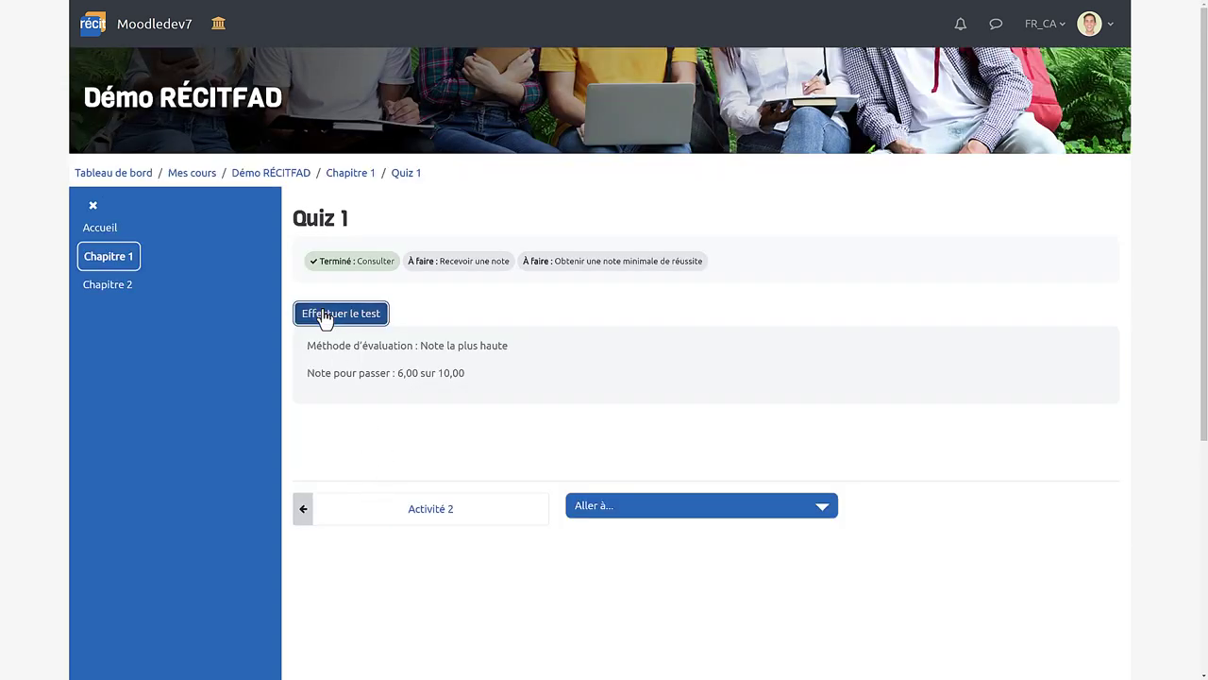
pyautogui.click(314, 354)
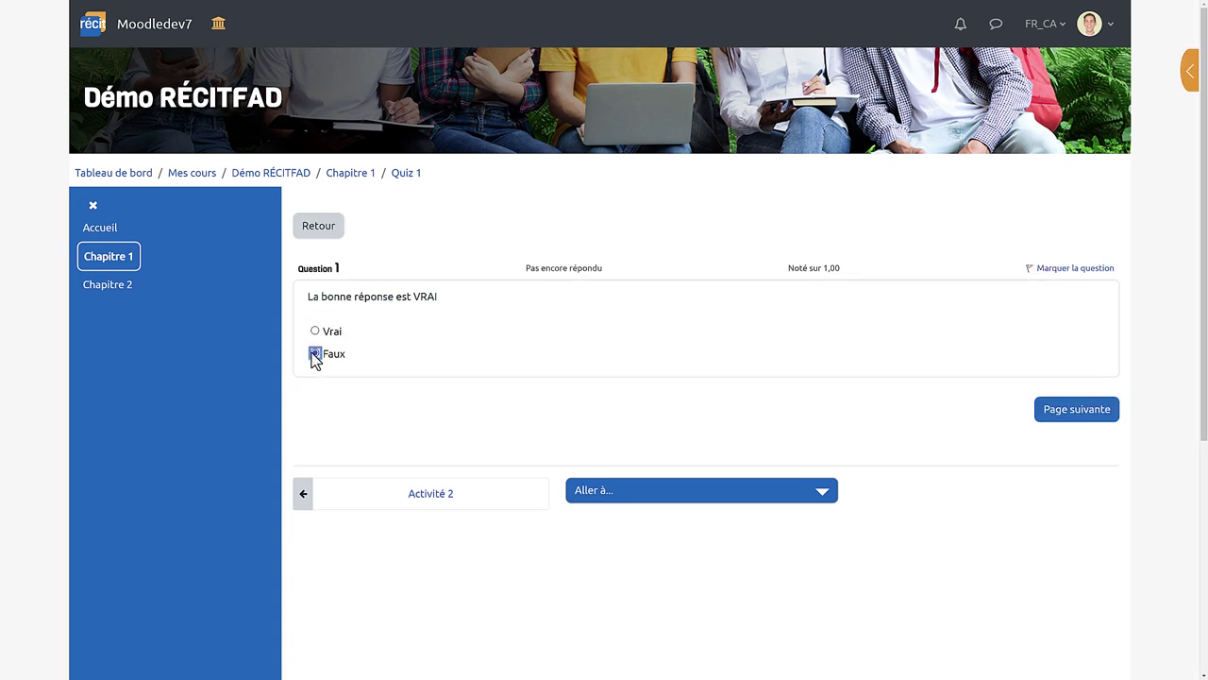
pyautogui.click(1067, 413)
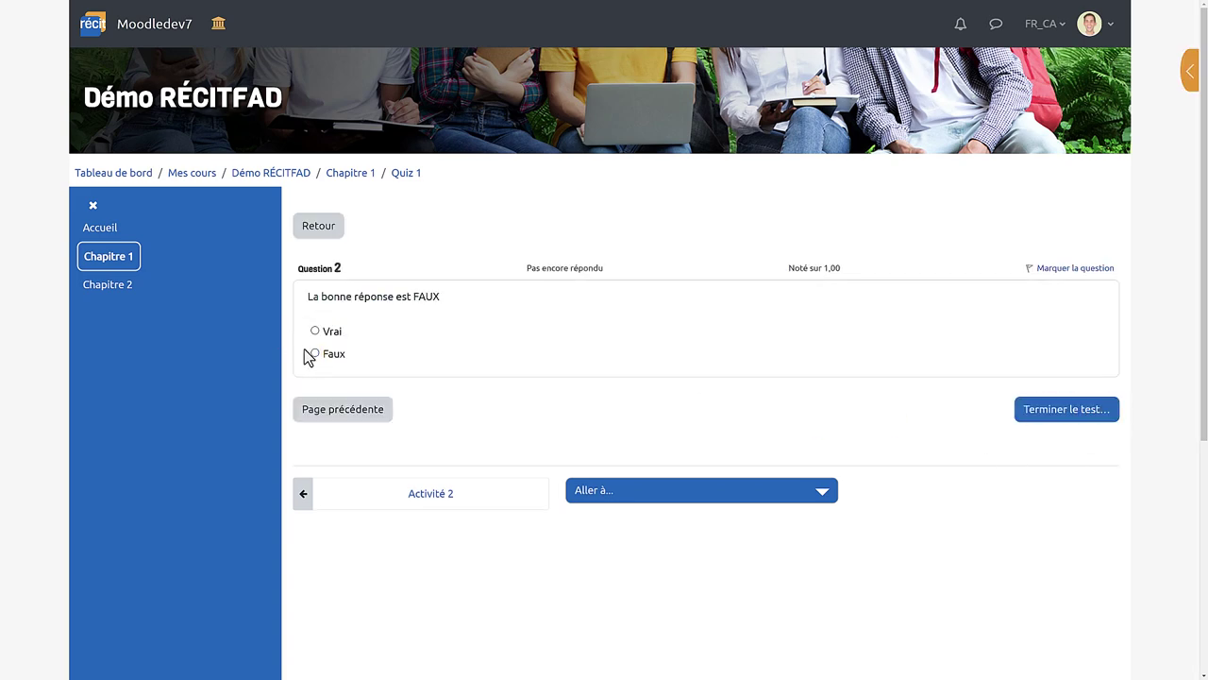
pyautogui.click(315, 330)
pyautogui.click(1071, 416)
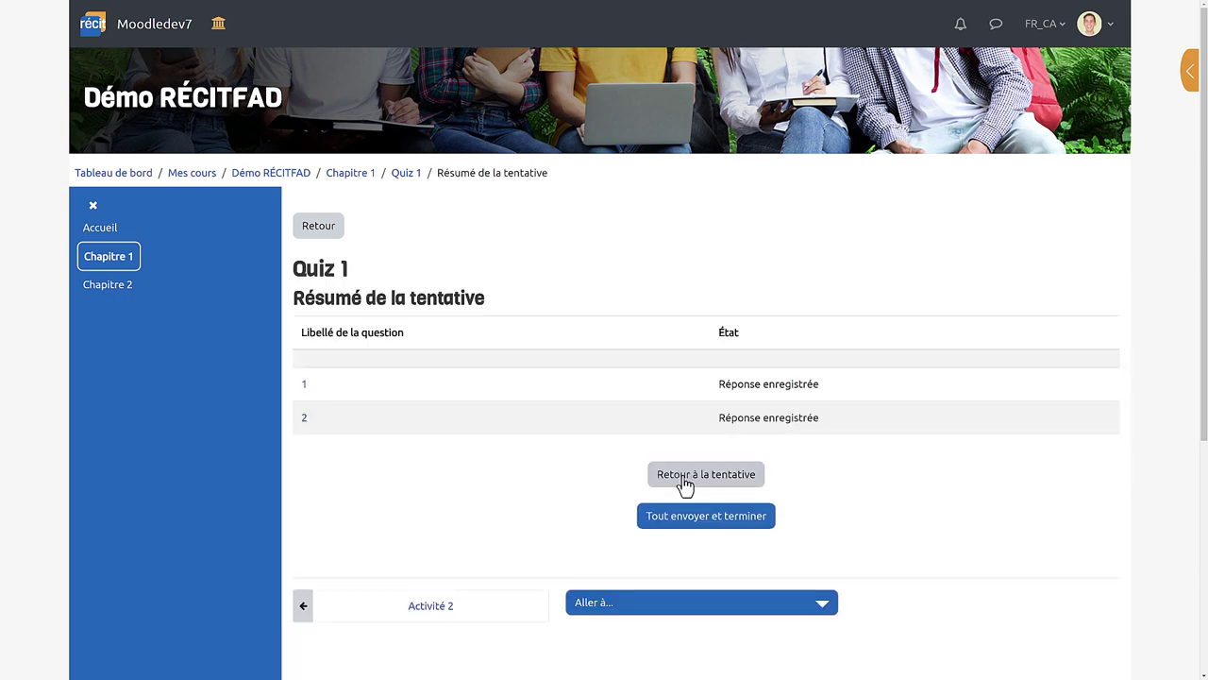
pyautogui.click(704, 518)
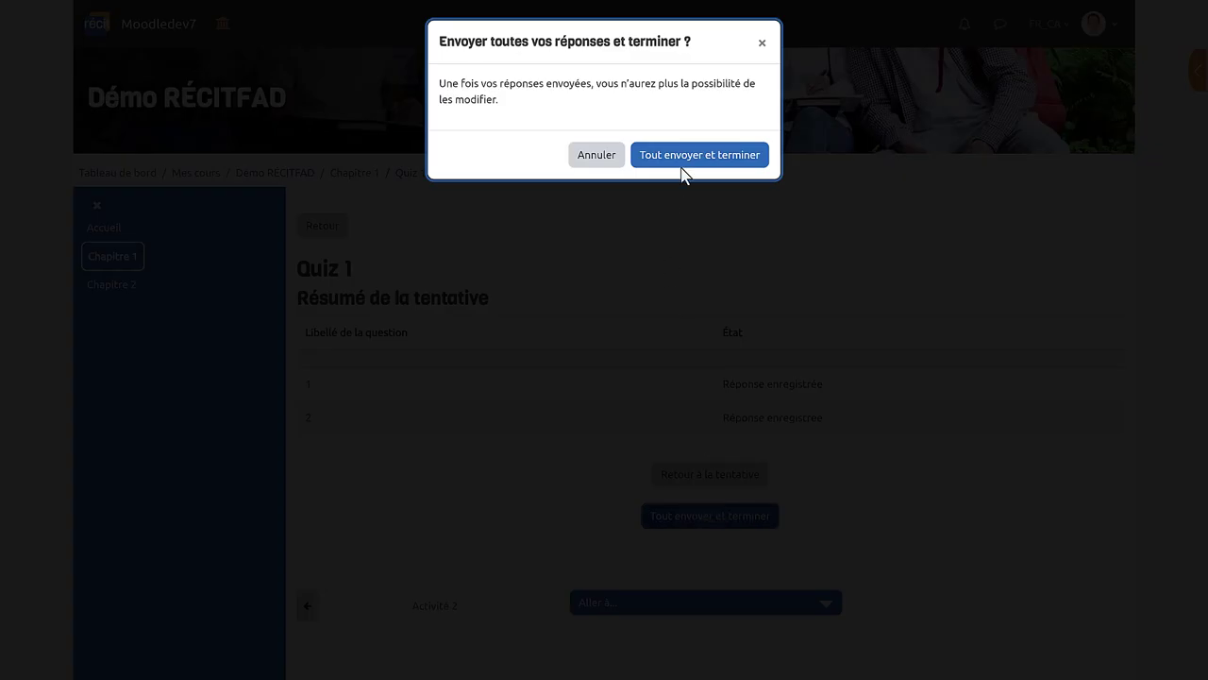
pyautogui.click(682, 164)
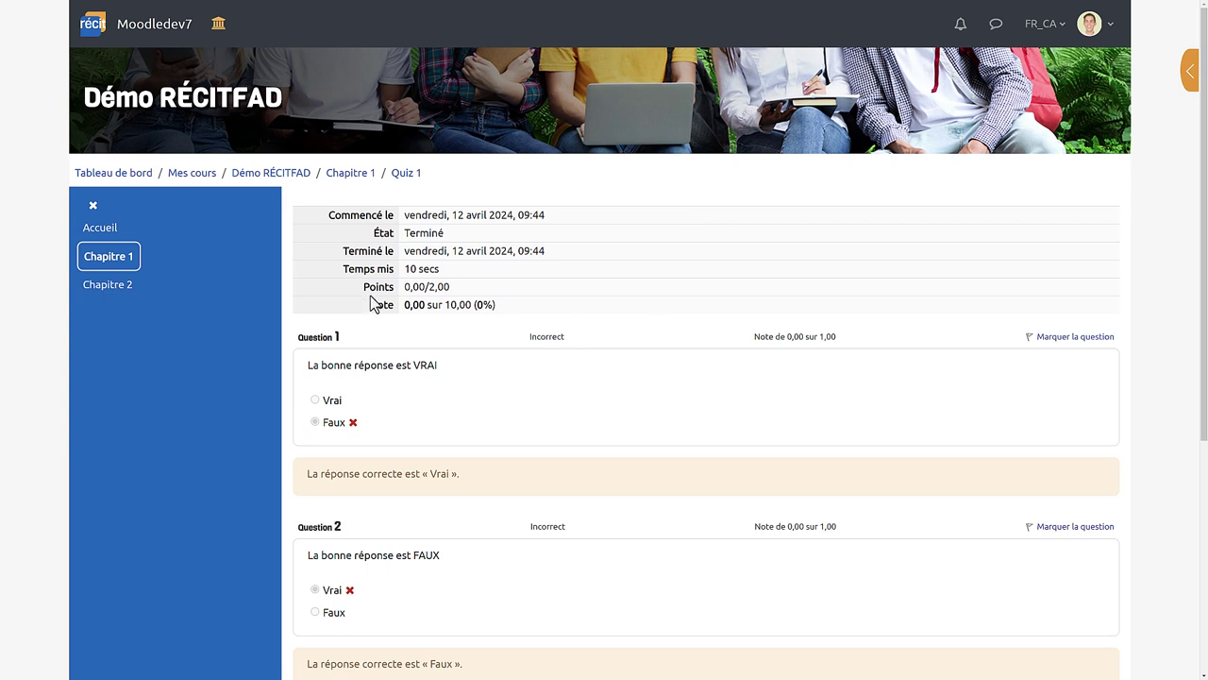
# Step: Review the submitted Quiz 1 attempt, checking the grade and the feedback on both questions
pyautogui.moveTo(404, 304); pyautogui.dragTo(476, 305)
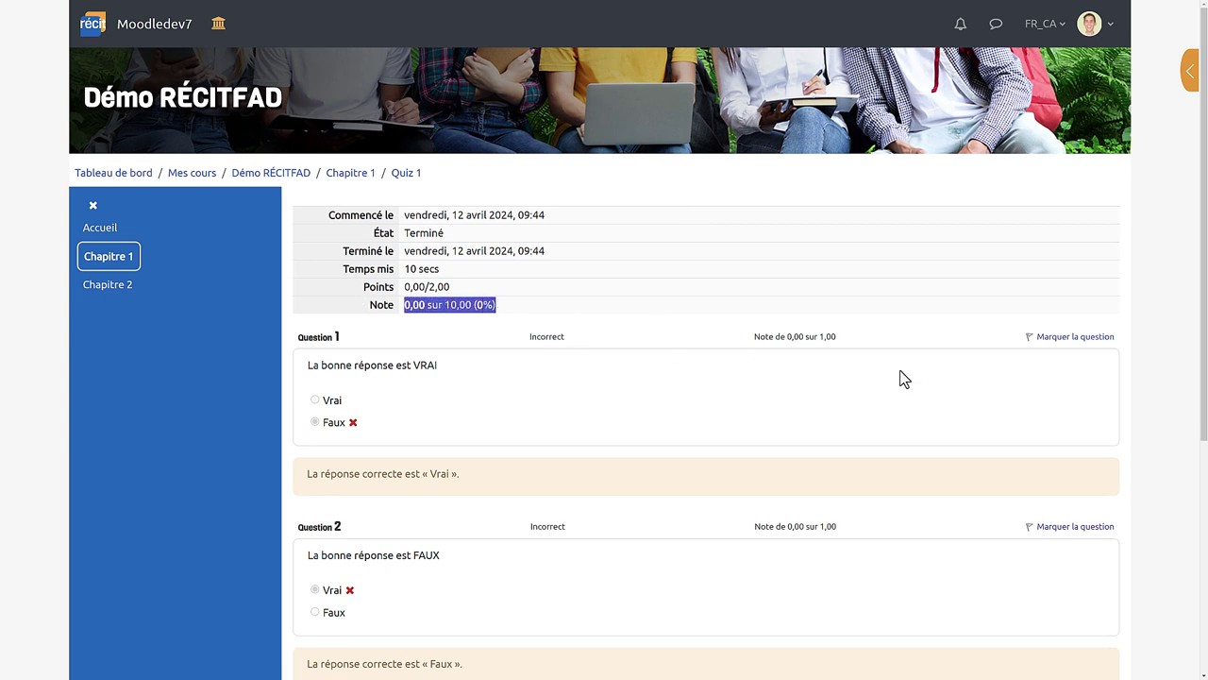
pyautogui.scroll(-3, 904, 378)
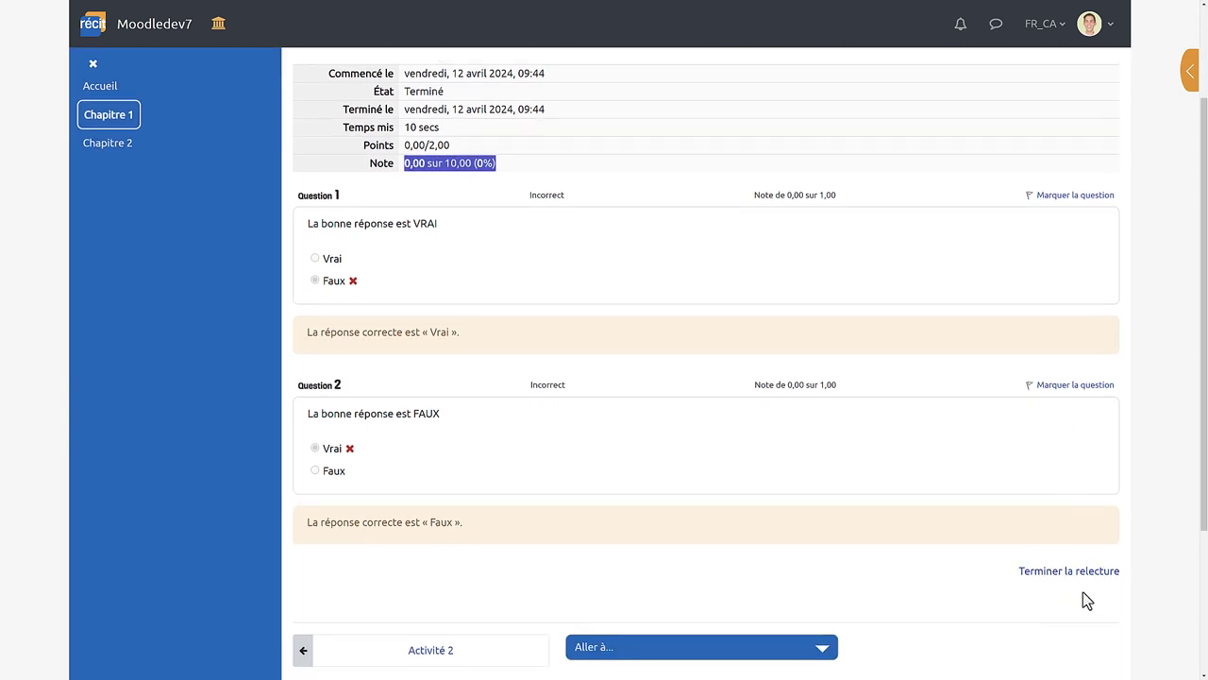
pyautogui.scroll(3, 898, 388)
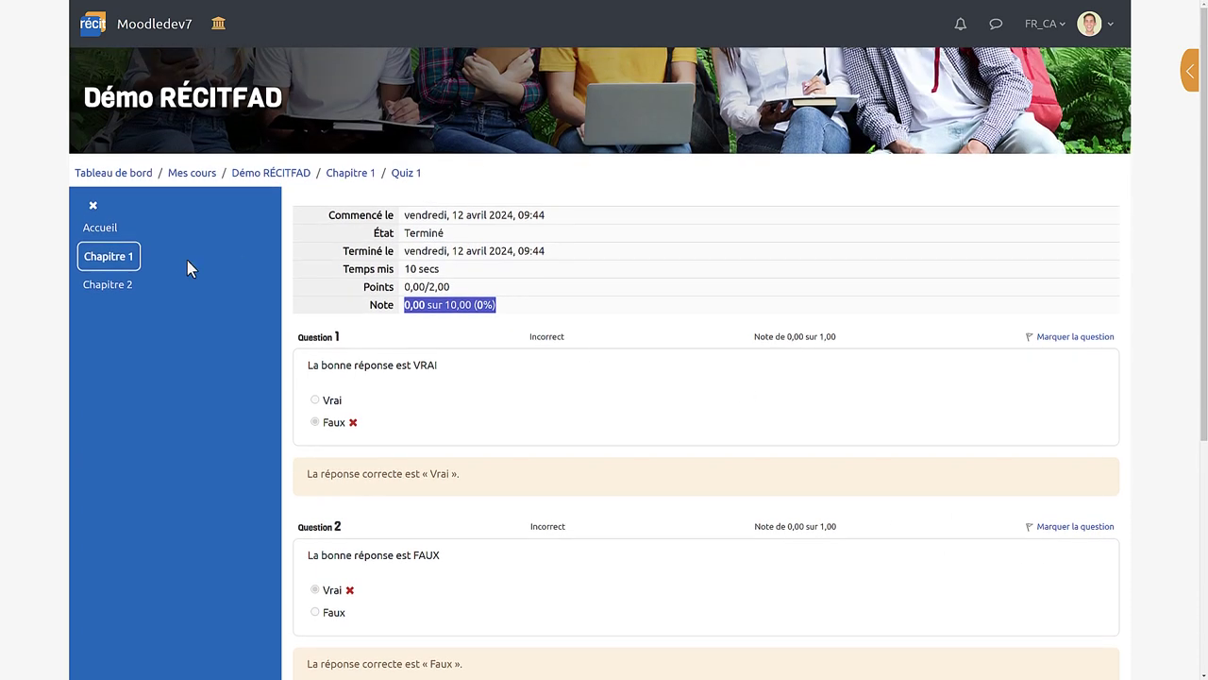
# Step: From Chapitre 1's encouragement message, follow the link to restart the test, and return to the chapter to stop the message from being shown
pyautogui.click(102, 260)
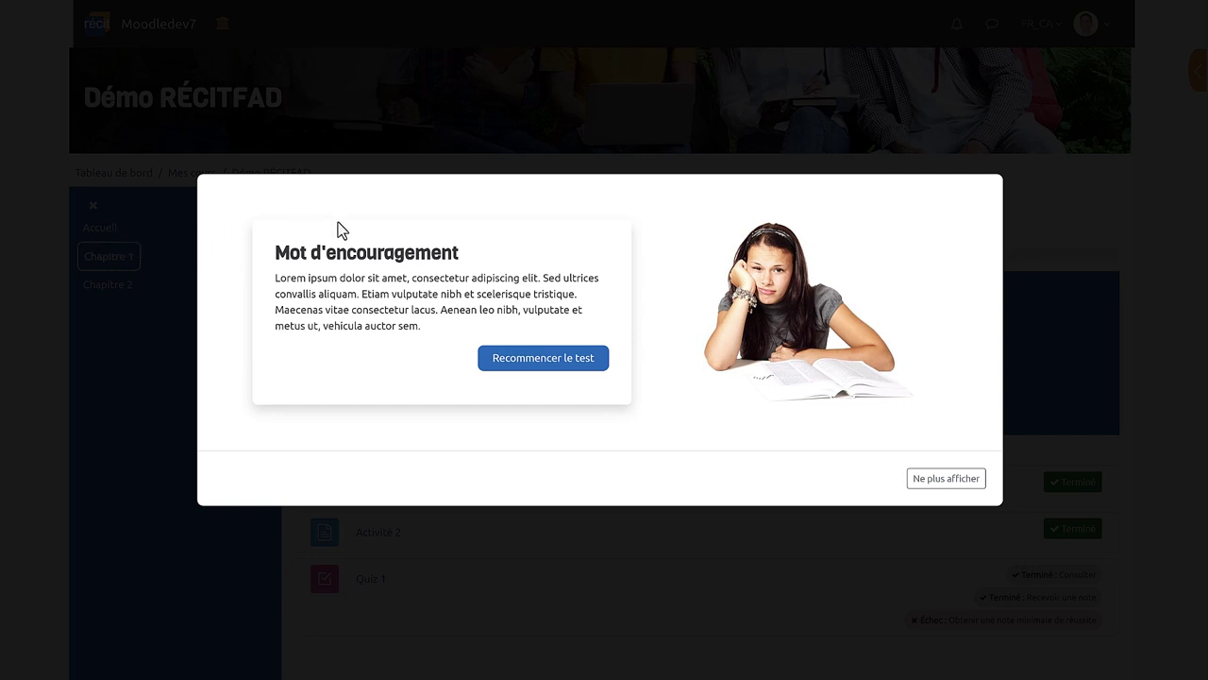
pyautogui.click(544, 367)
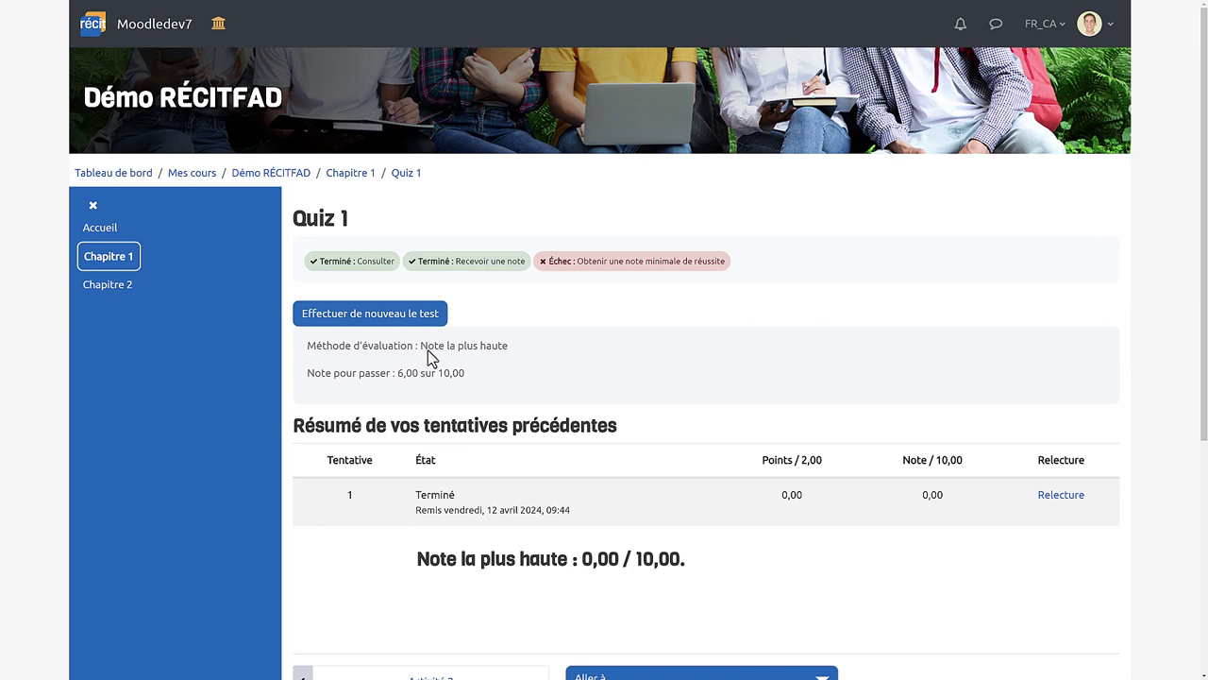
pyautogui.click(88, 258)
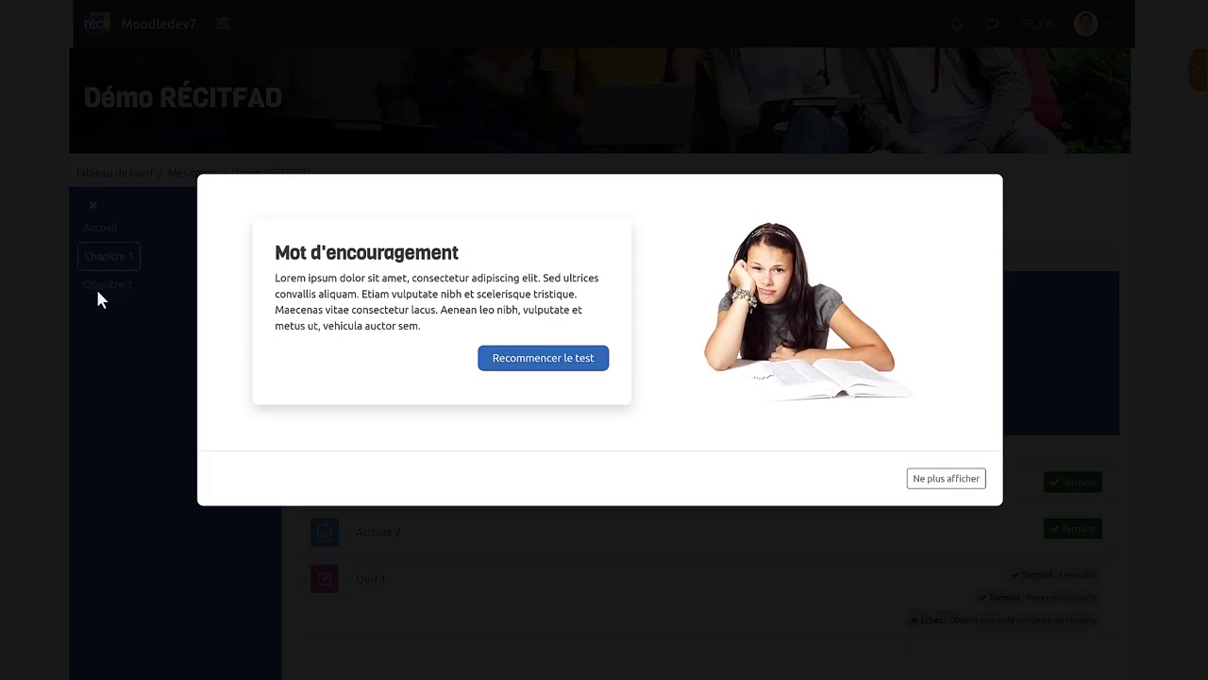
pyautogui.click(939, 482)
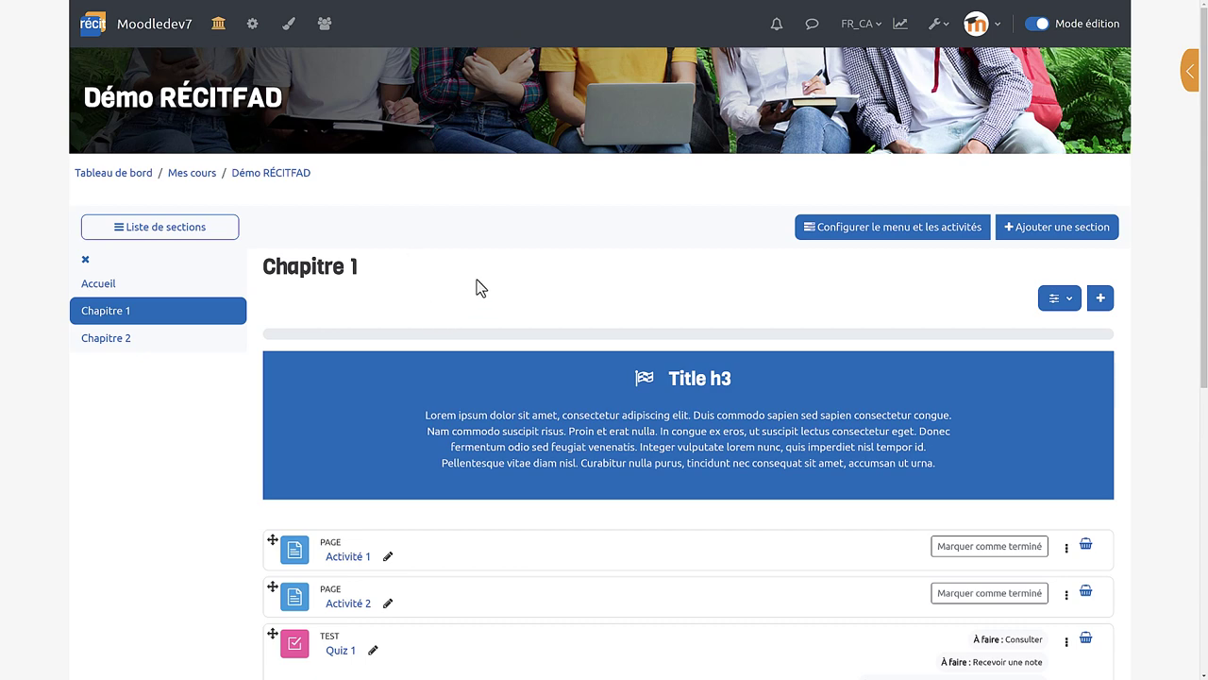
# Step: Open the settings of the Chapitre 1 section and enlarge the Résumé editor to show its whole content
pyautogui.scroll(-3, 477, 279)
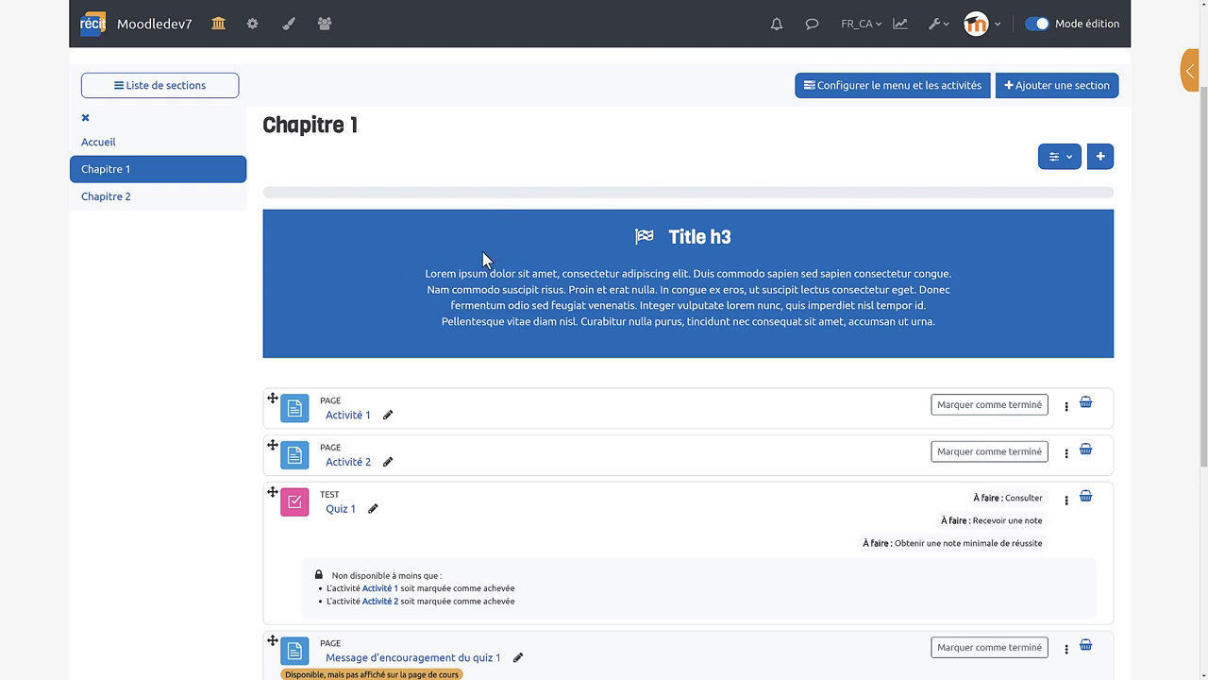
pyautogui.click(1062, 167)
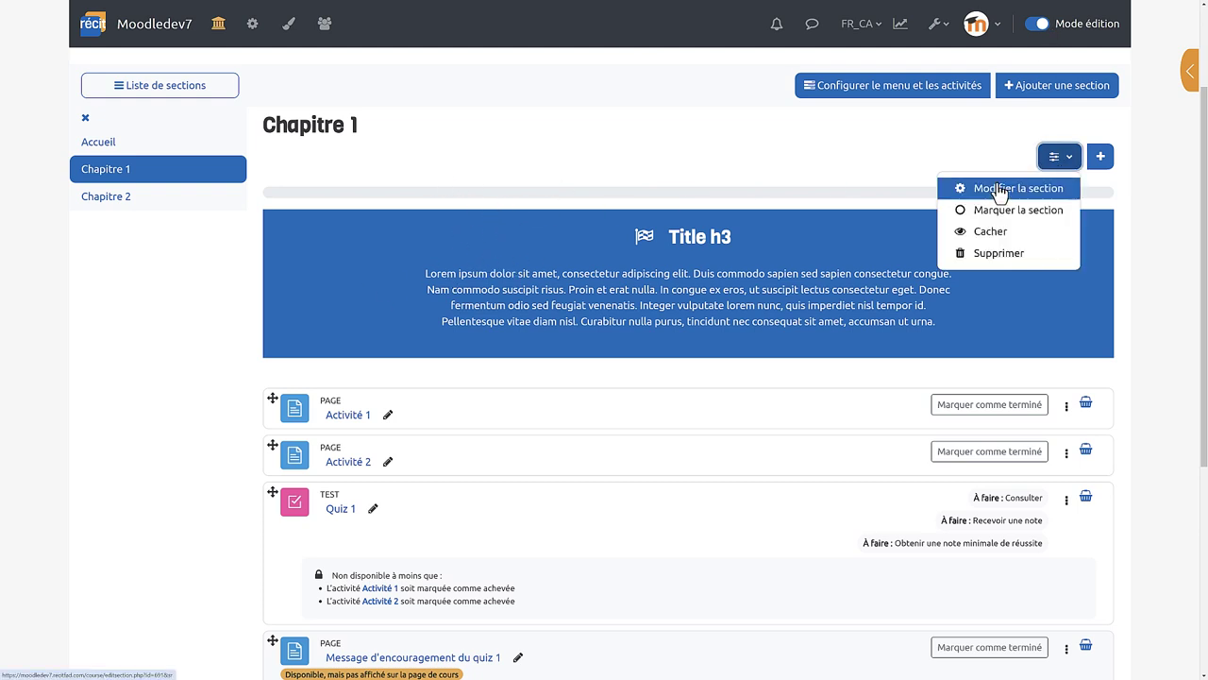
pyautogui.click(998, 190)
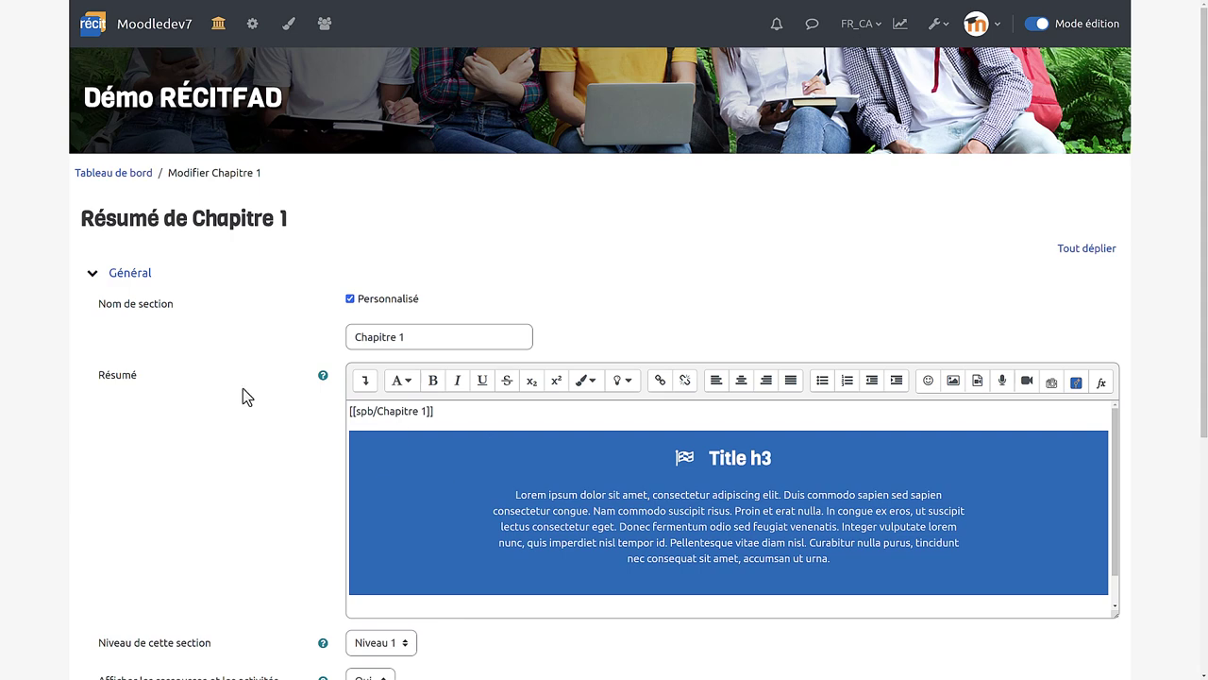
pyautogui.scroll(-2, 238, 378)
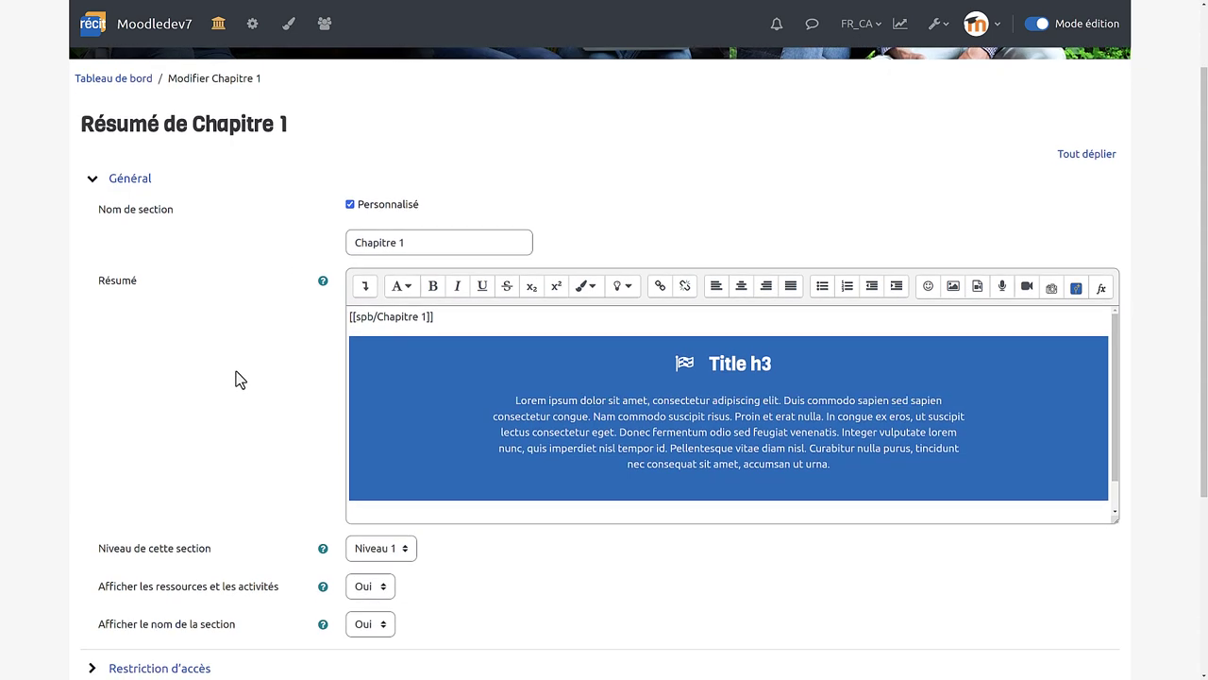
pyautogui.scroll(-1, 237, 340)
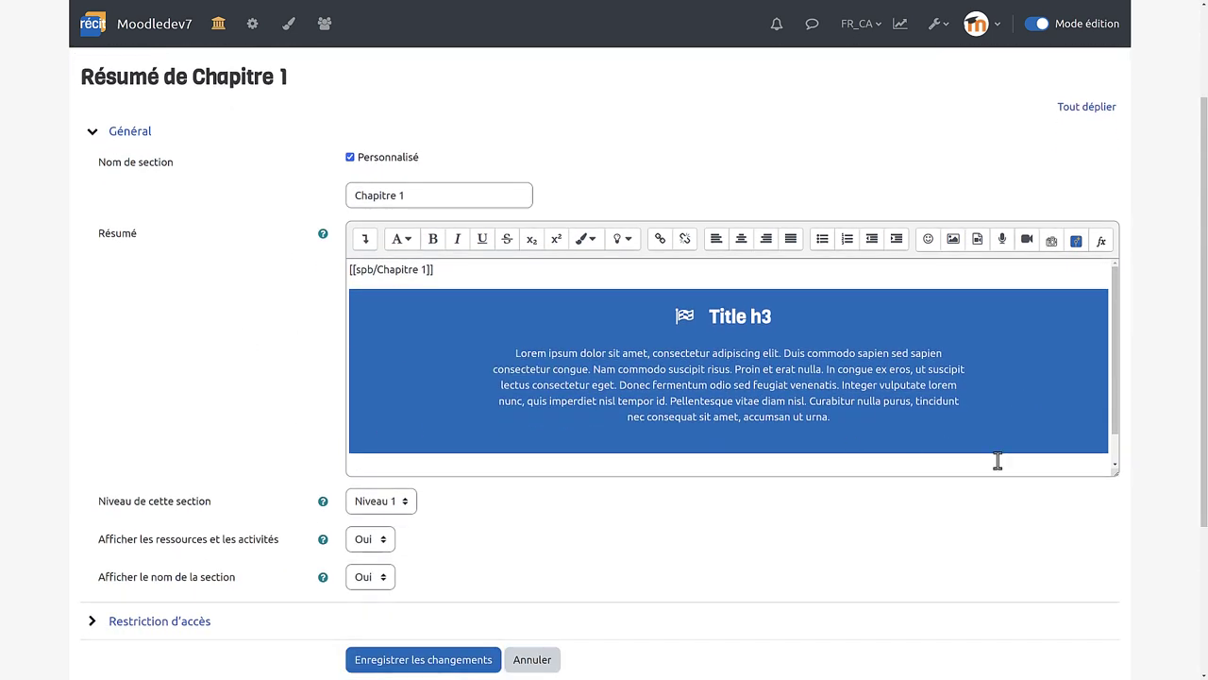
pyautogui.moveTo(1116, 472); pyautogui.dragTo(1116, 558)
pyautogui.scroll(1, 358, 296)
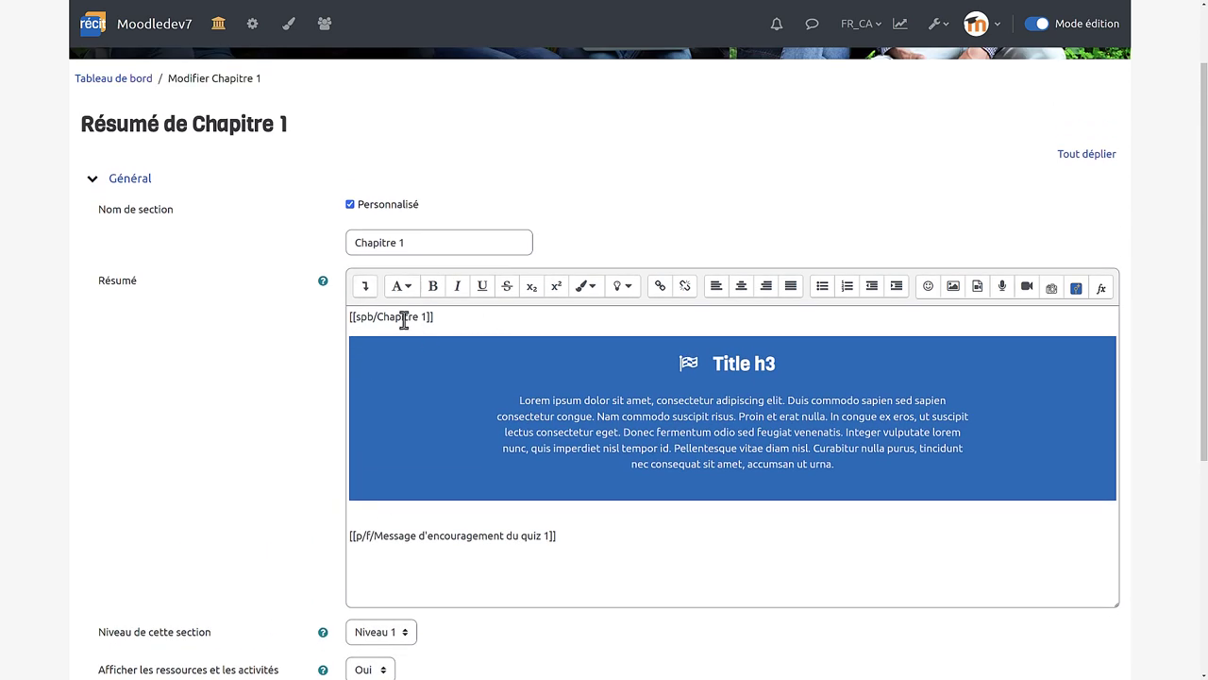
# Step: Replace the [[spb/Chapitre 1]] code in the Résumé with an Autolink progress bar for the Chapitre 1 section
pyautogui.moveTo(441, 317); pyautogui.dragTo(343, 319)
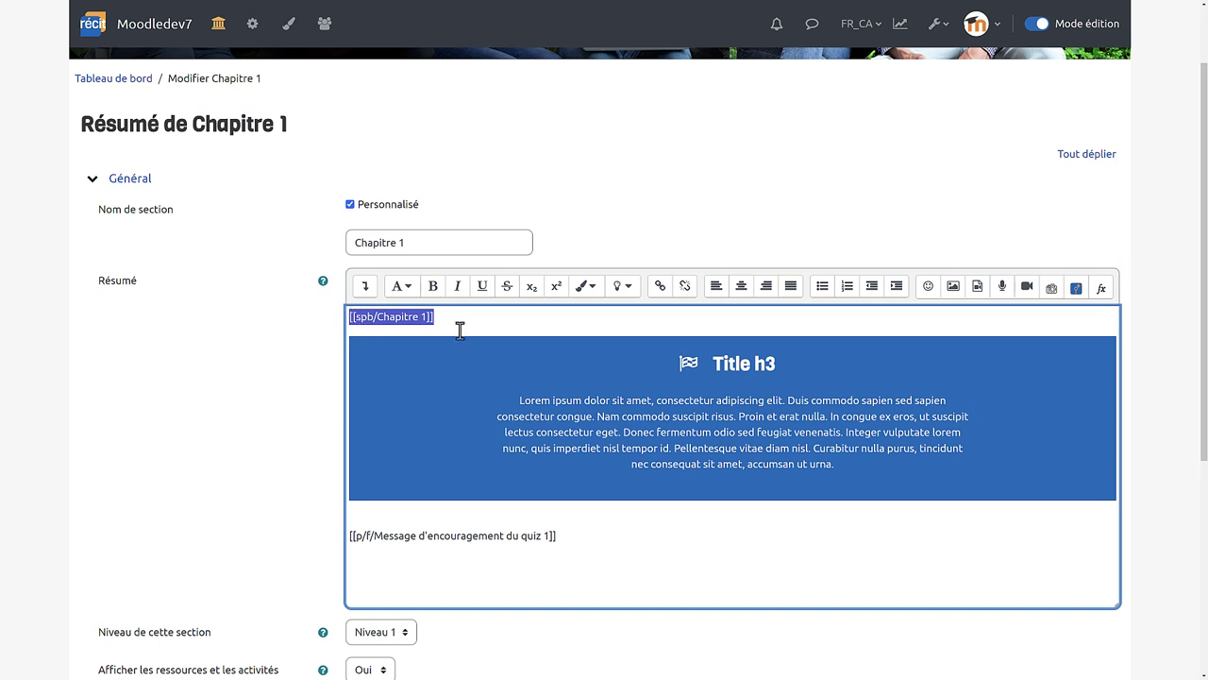
pyautogui.click(365, 286)
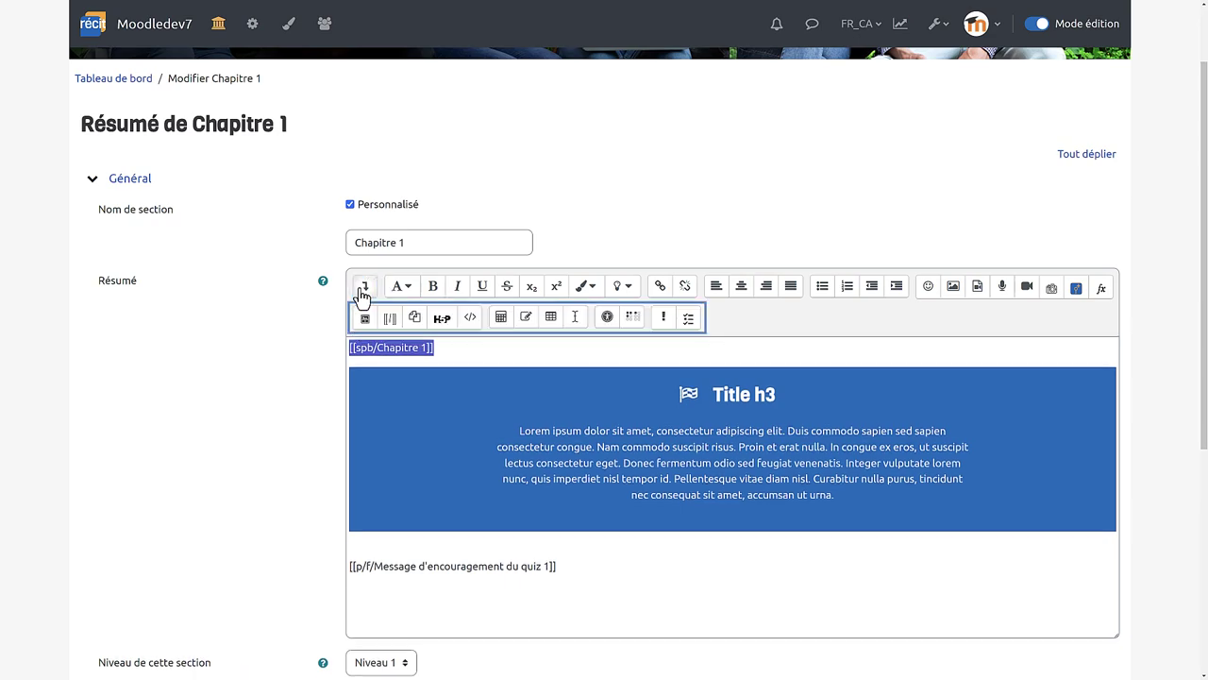
pyautogui.click(391, 321)
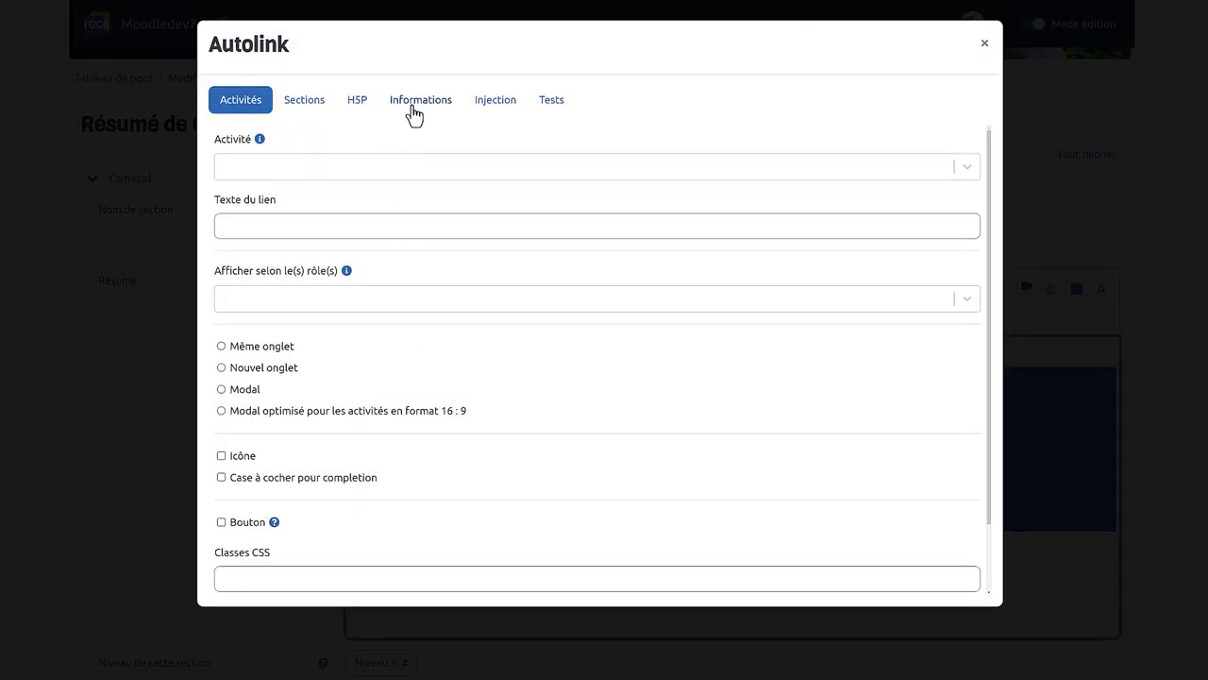
pyautogui.click(415, 104)
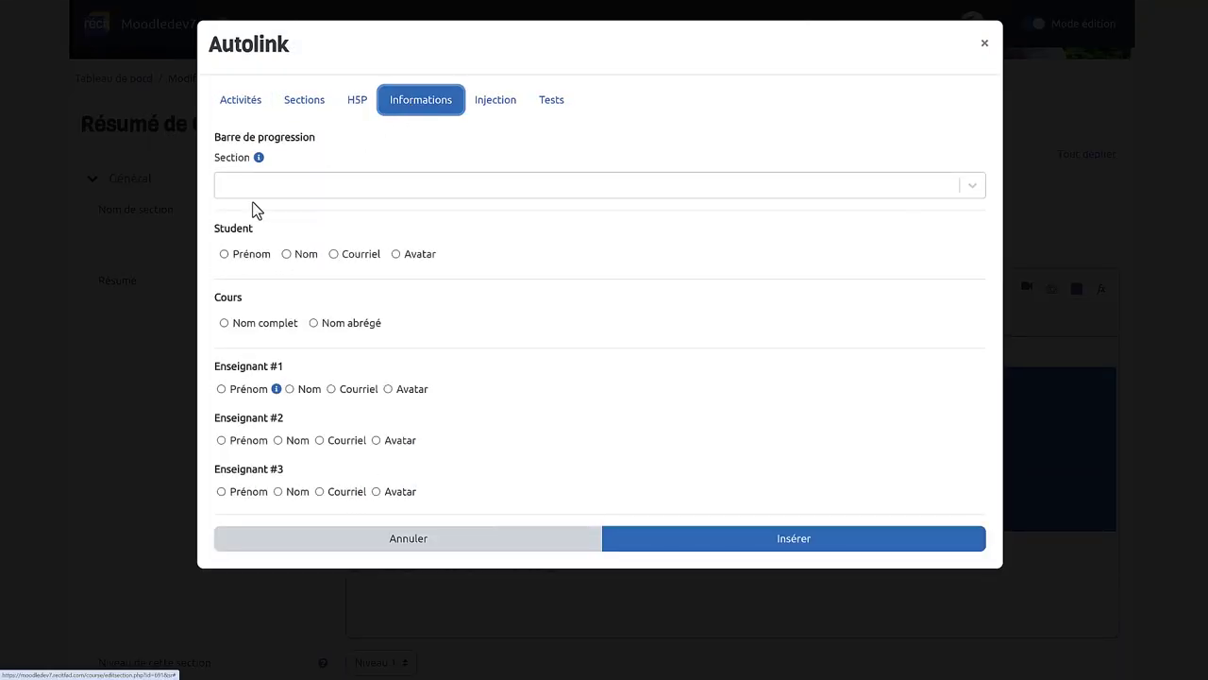
pyautogui.click(319, 194)
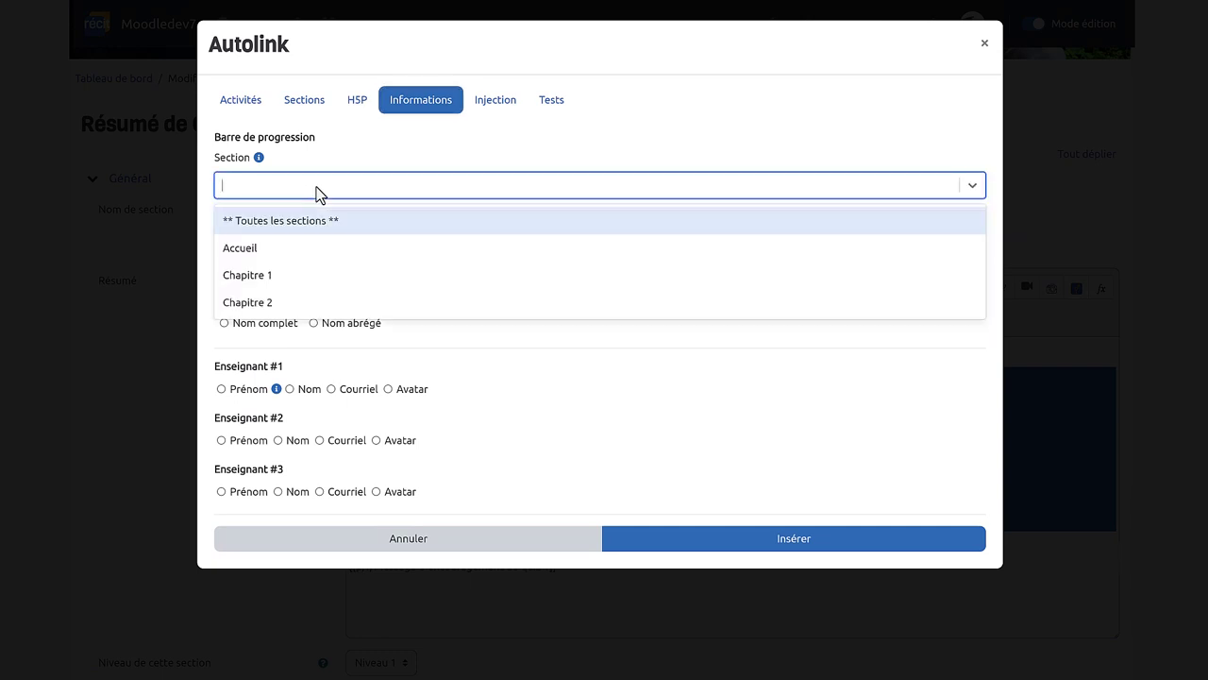
pyautogui.click(302, 273)
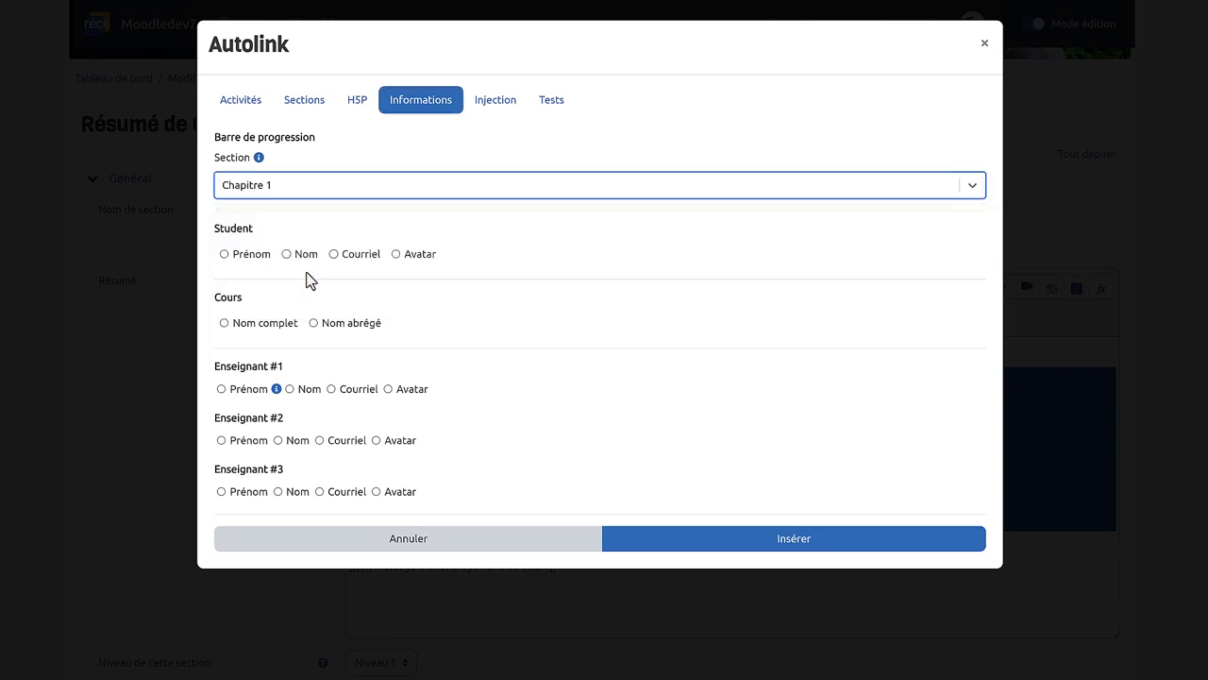
pyautogui.click(757, 552)
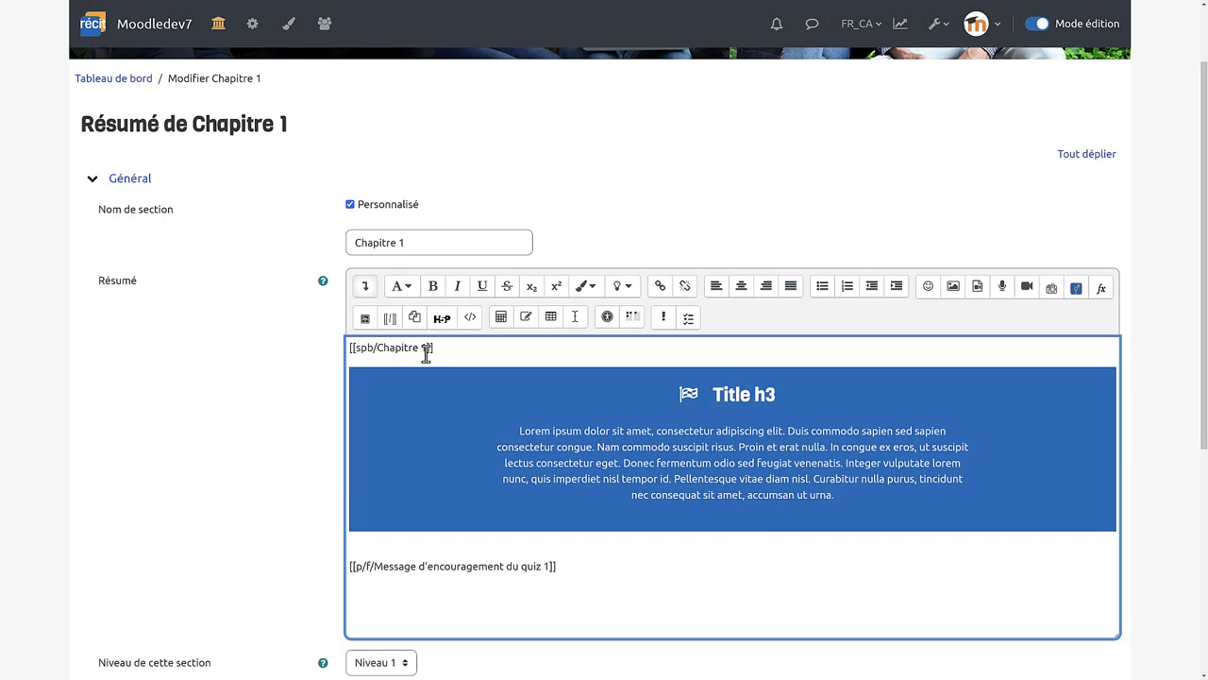
# Step: Replace the encouragement message code in the Résumé with an Autolink injection of the "Message d'encouragement du quiz 1" page, opened as Modal
pyautogui.scroll(-1, 277, 432)
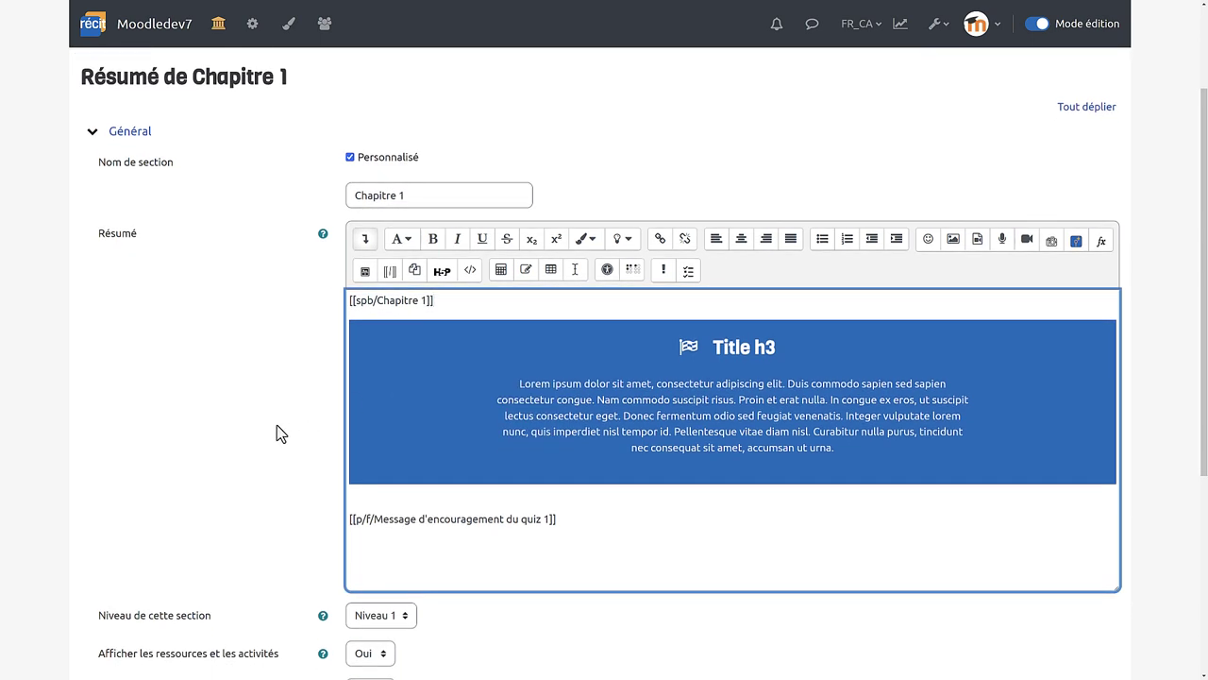
pyautogui.scroll(-1, 263, 388)
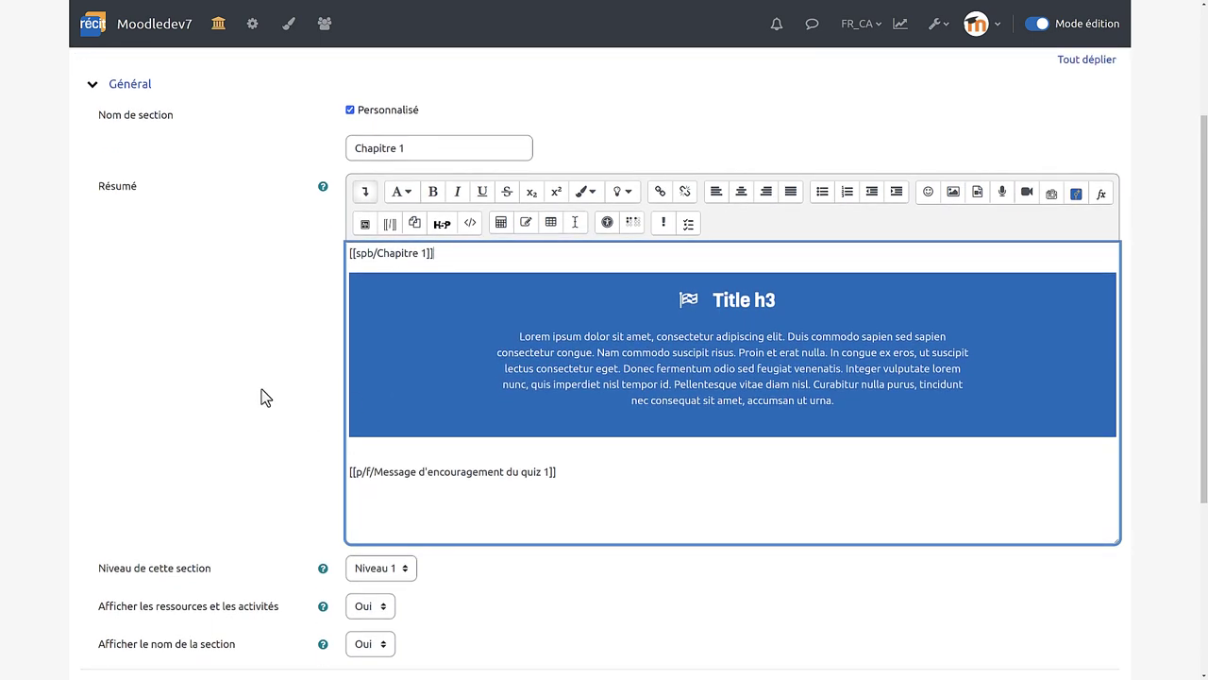
pyautogui.moveTo(574, 475); pyautogui.dragTo(349, 474)
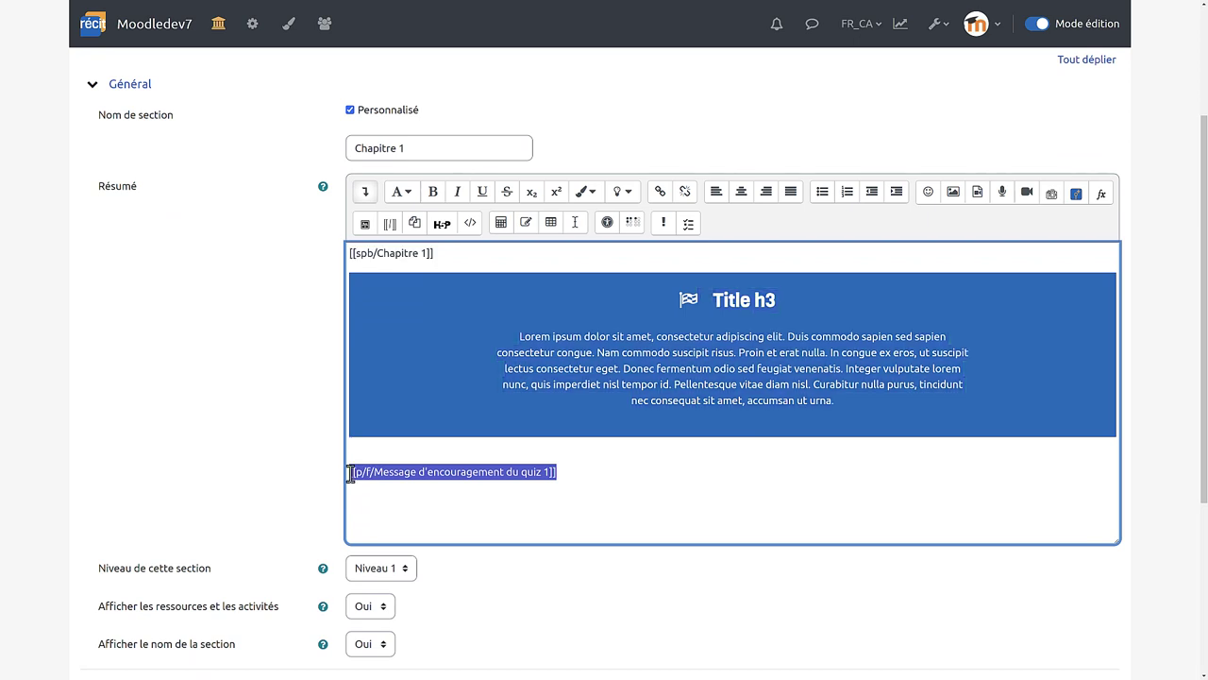
pyautogui.click(388, 224)
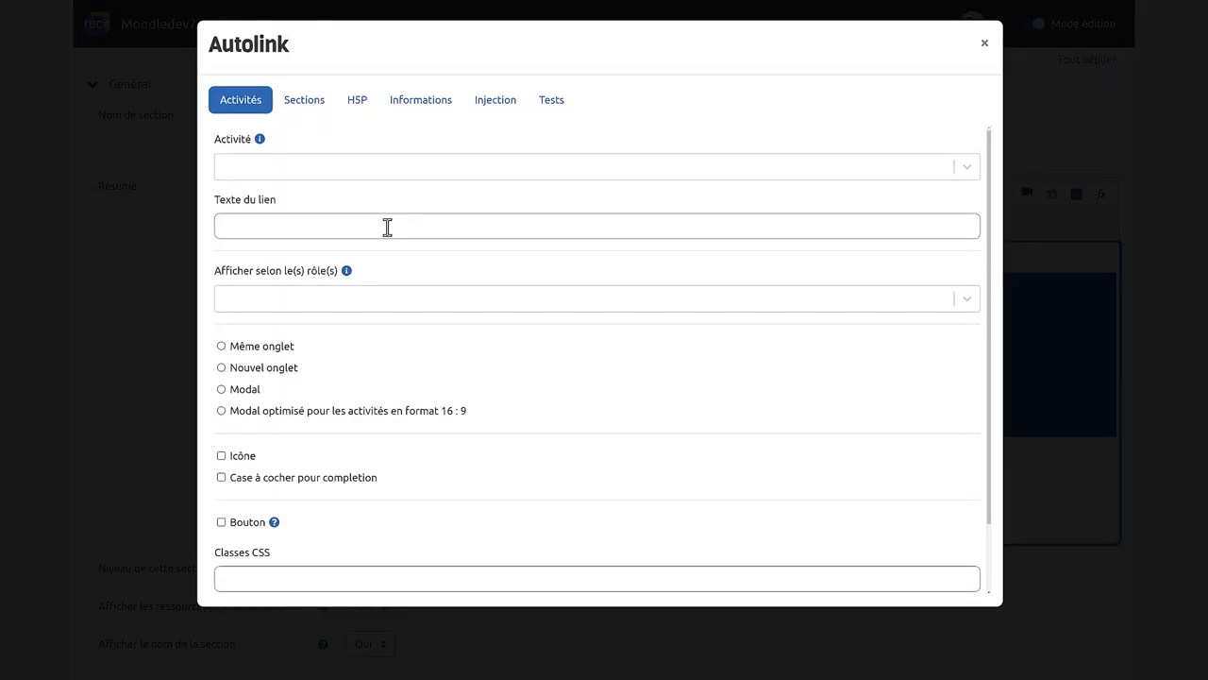
pyautogui.click(495, 104)
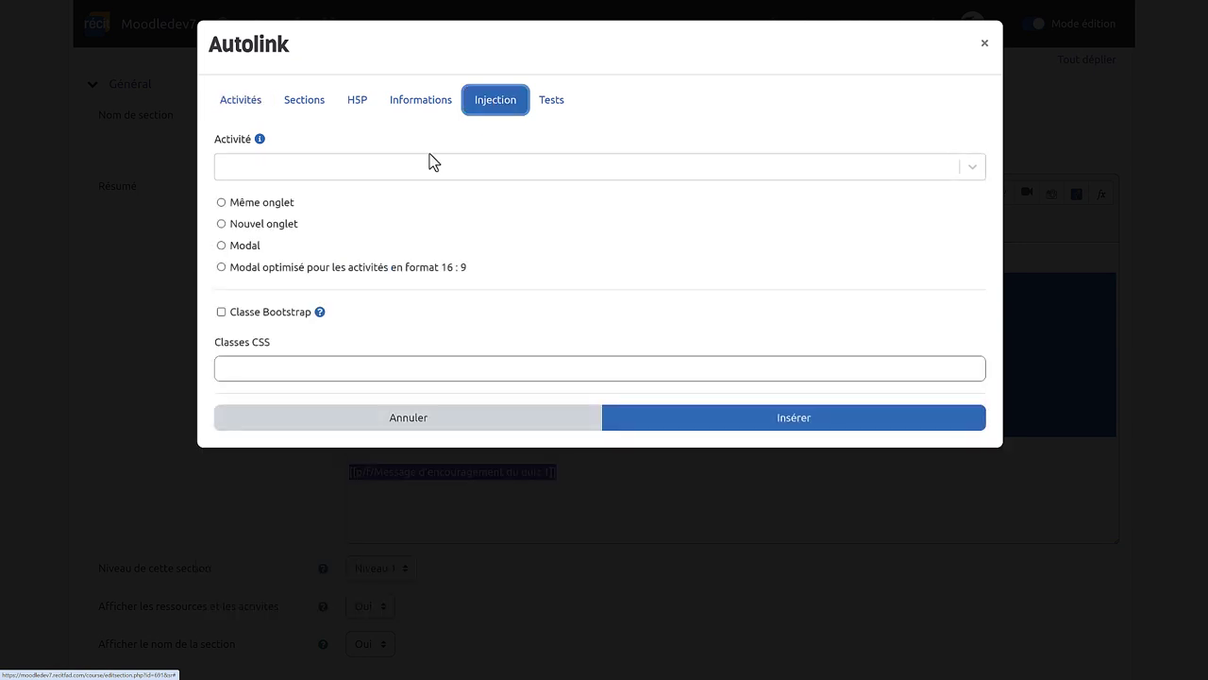
pyautogui.click(315, 176)
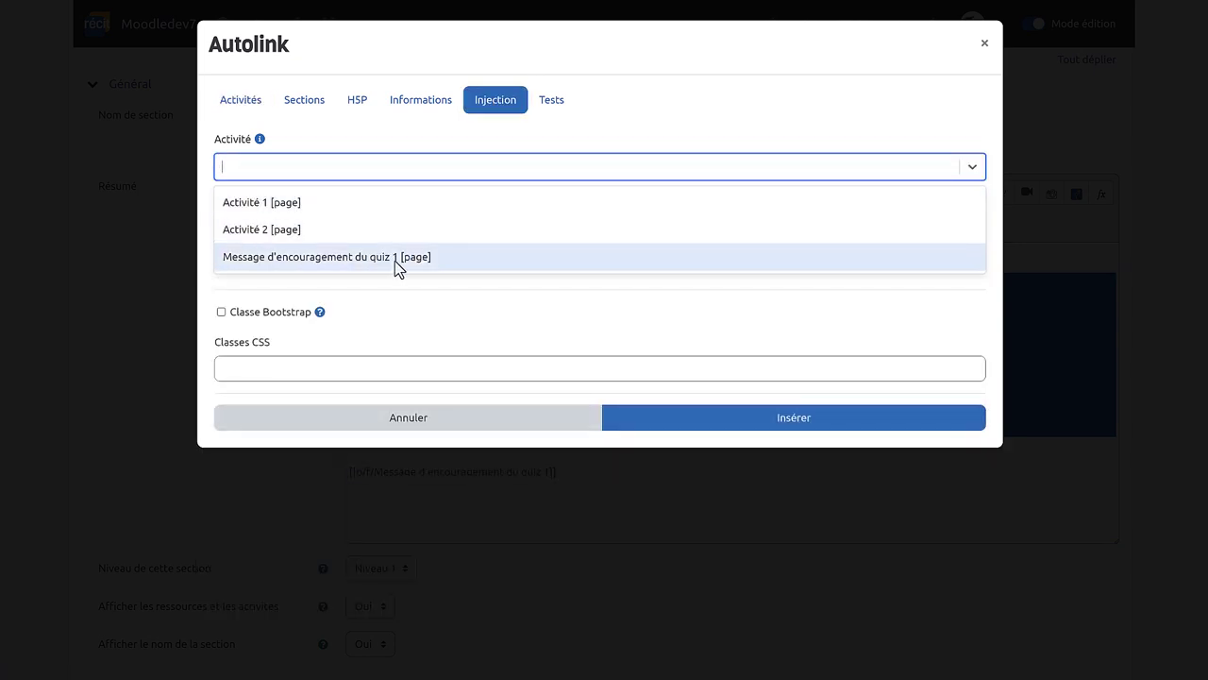
pyautogui.click(274, 257)
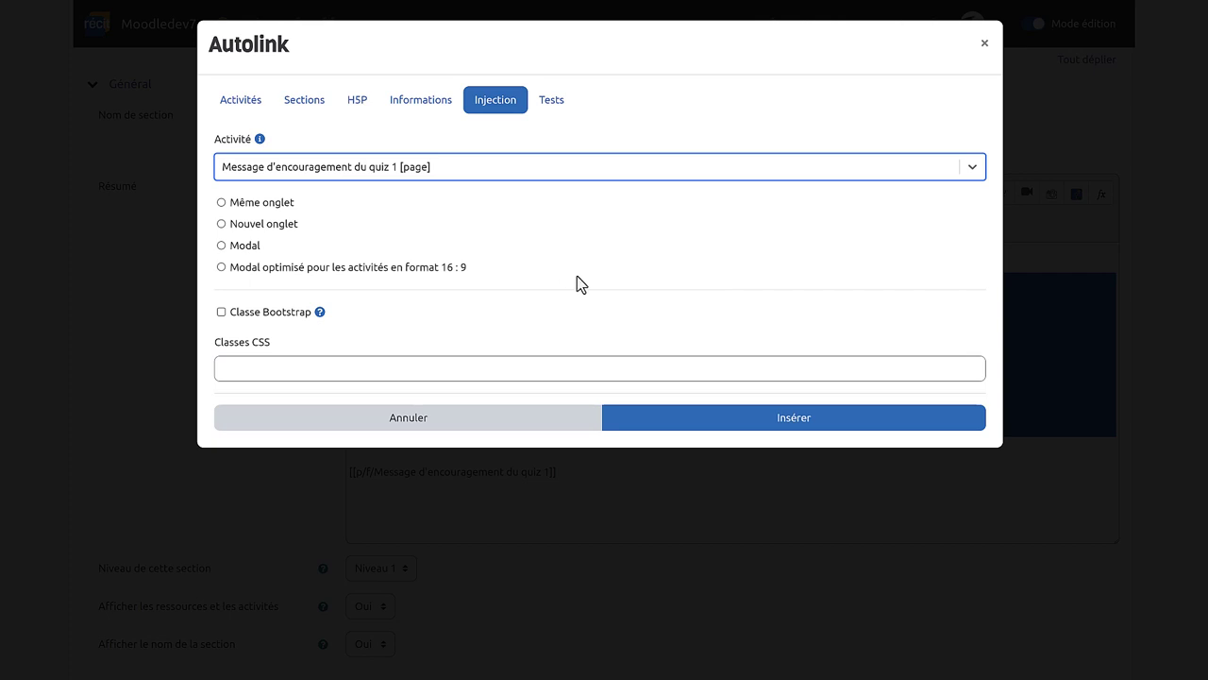
pyautogui.click(223, 245)
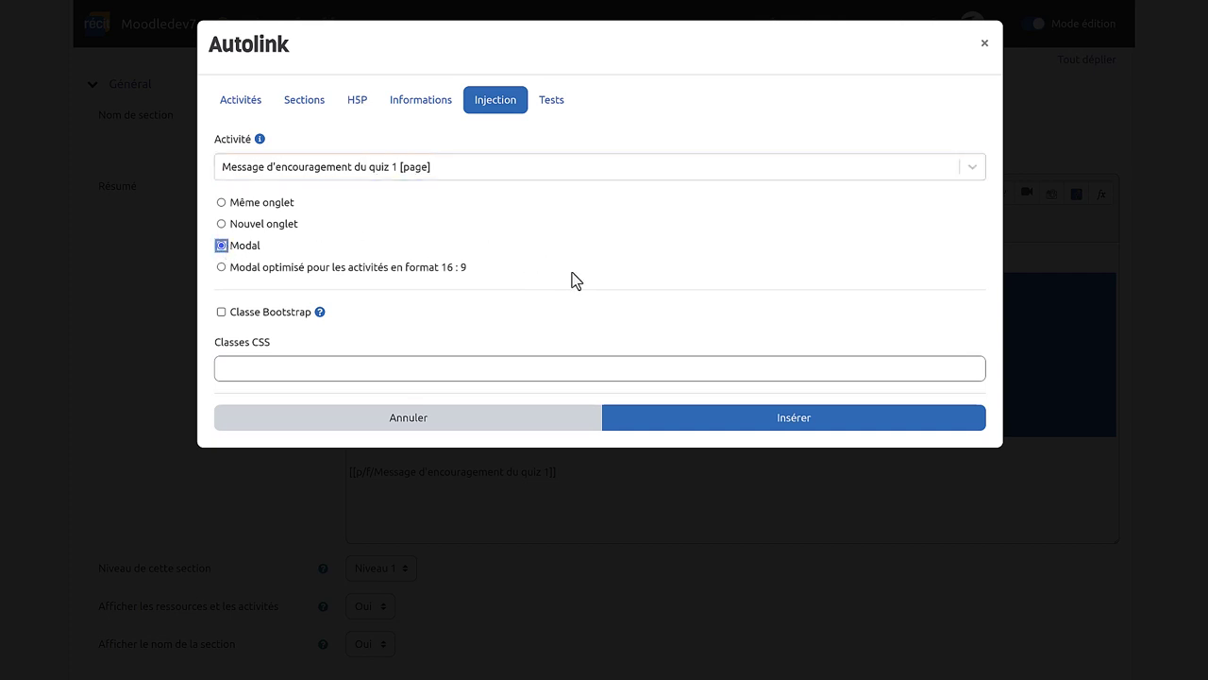
pyautogui.click(762, 424)
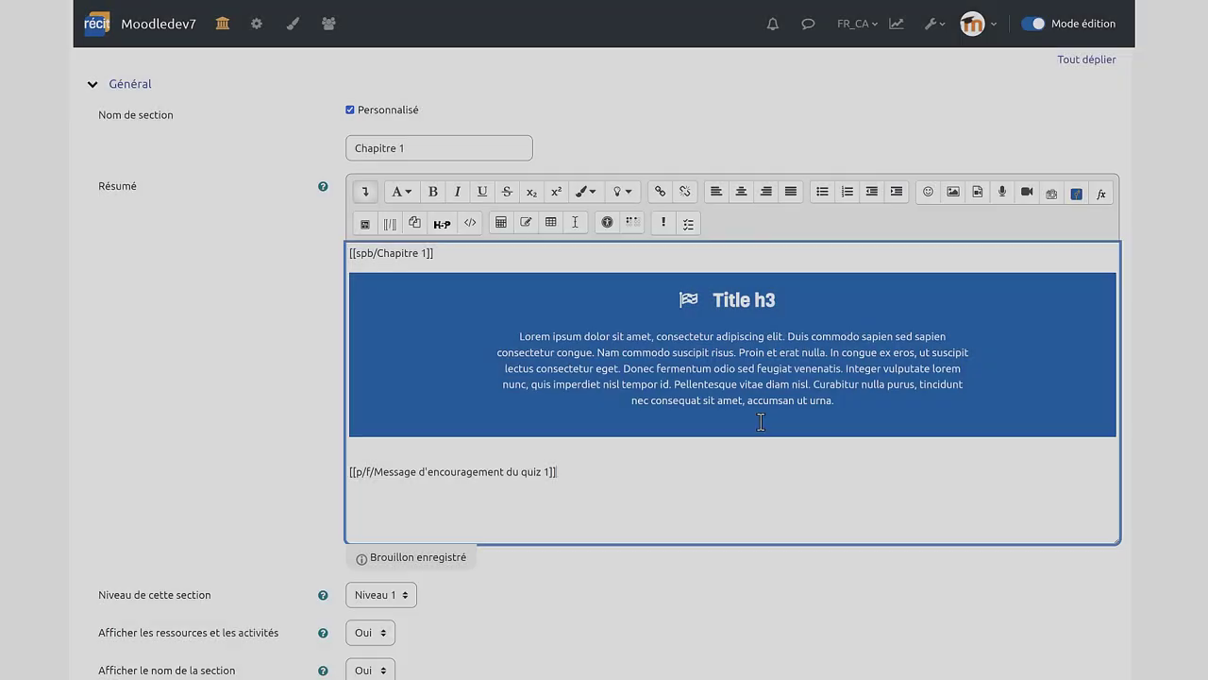
# Step: Save the Chapitre 1 section's changes and review the access conditions of its activities
pyautogui.scroll(-2, 237, 443)
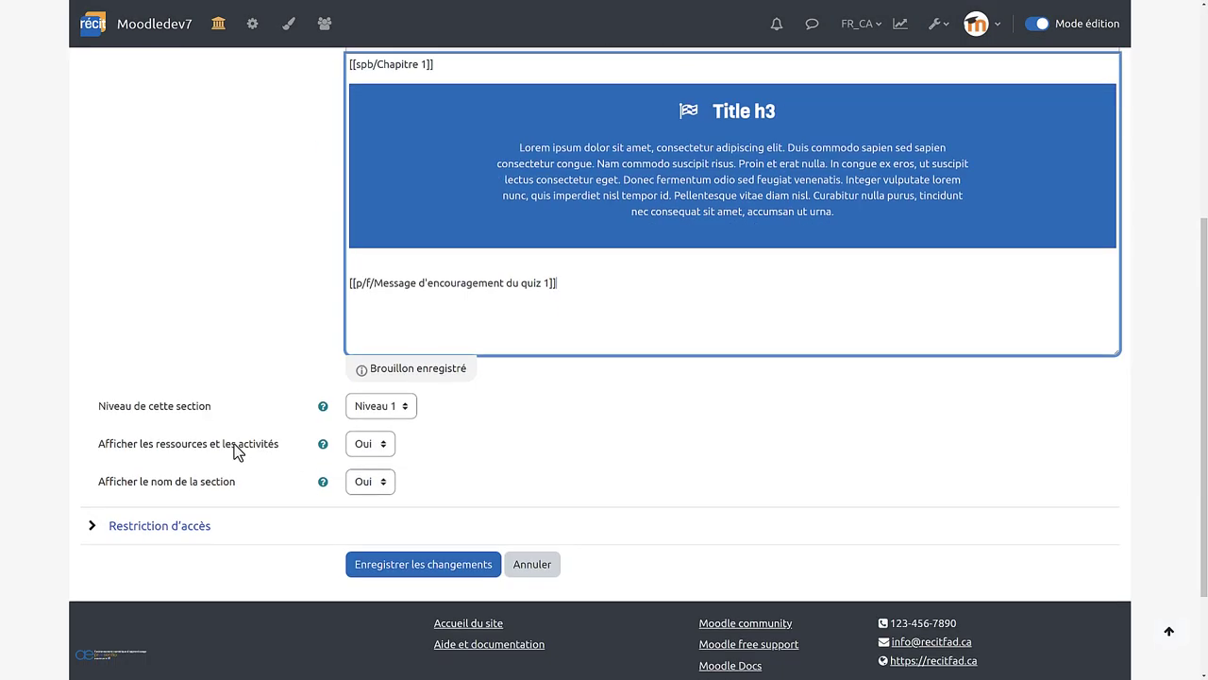
pyautogui.click(406, 566)
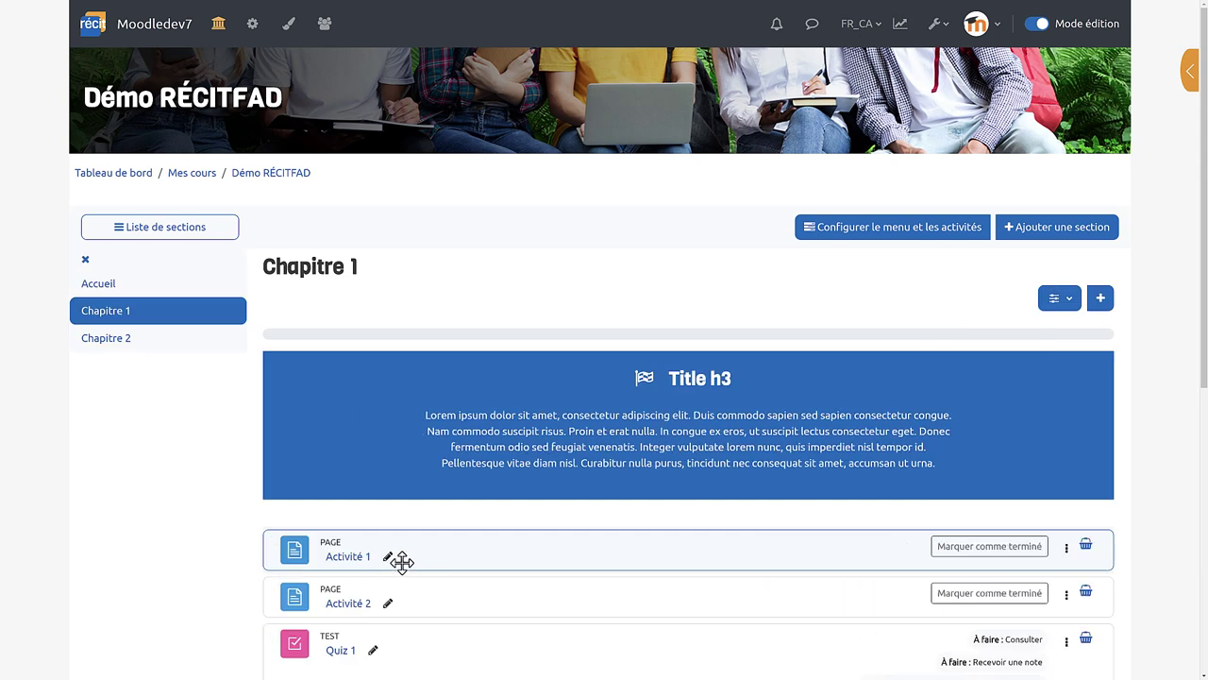
pyautogui.scroll(-3, 253, 491)
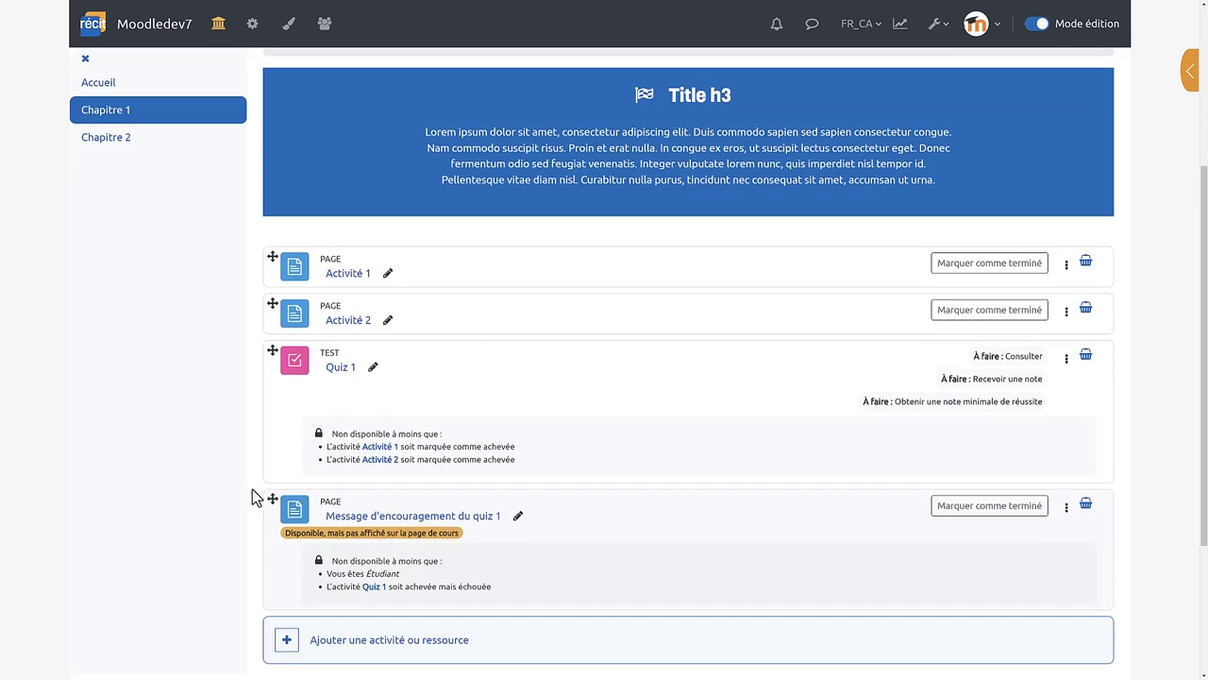
pyautogui.scroll(-2, 250, 451)
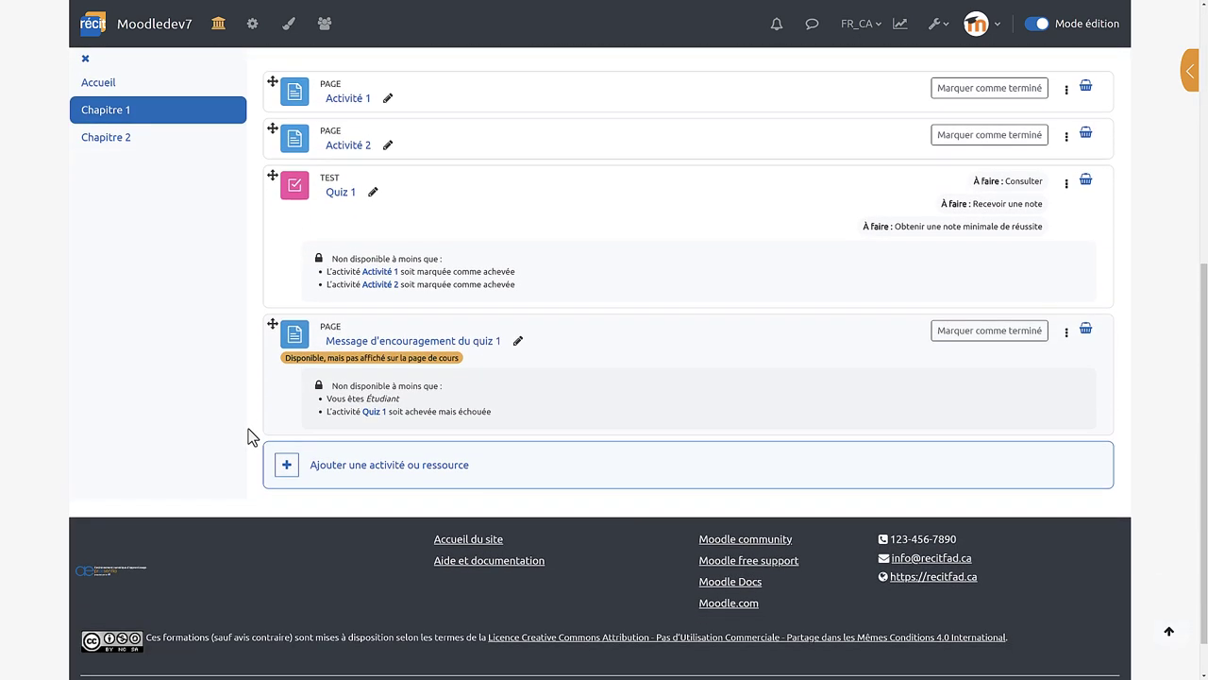
pyautogui.scroll(1, 249, 429)
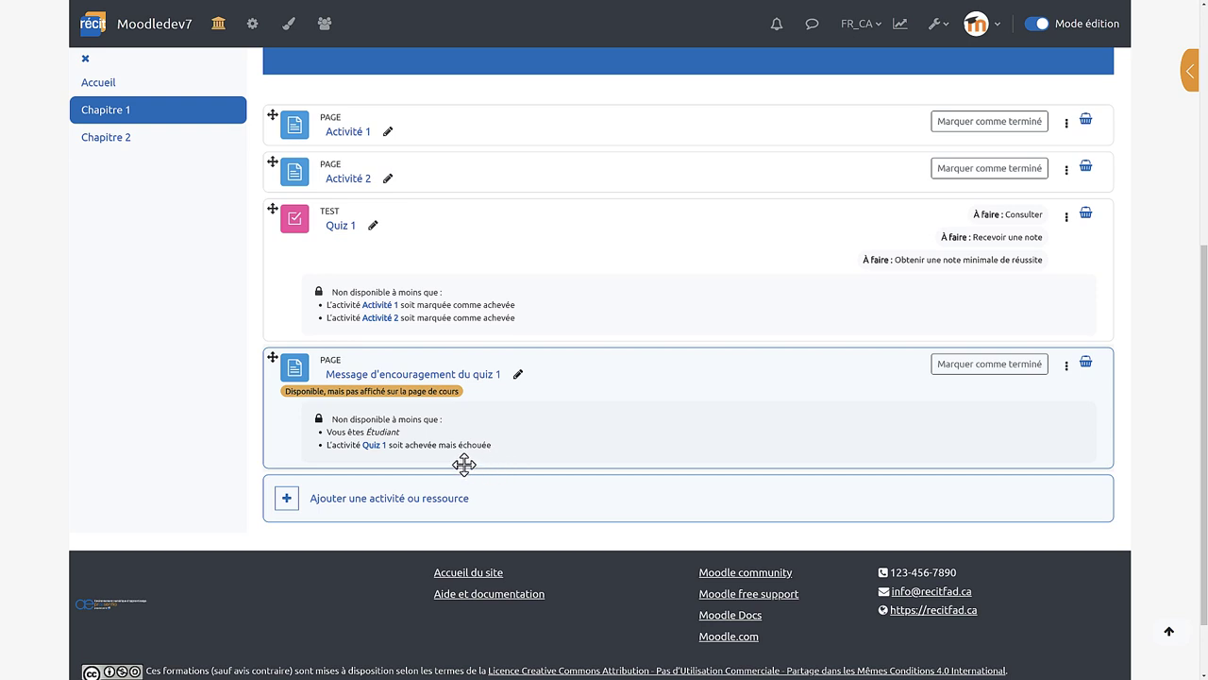
# Step: Open the "Message d'encouragement du quiz 1" page and its settings, and examine the page content with its restart link code
pyautogui.click(394, 374)
pyautogui.scroll(-1, 154, 361)
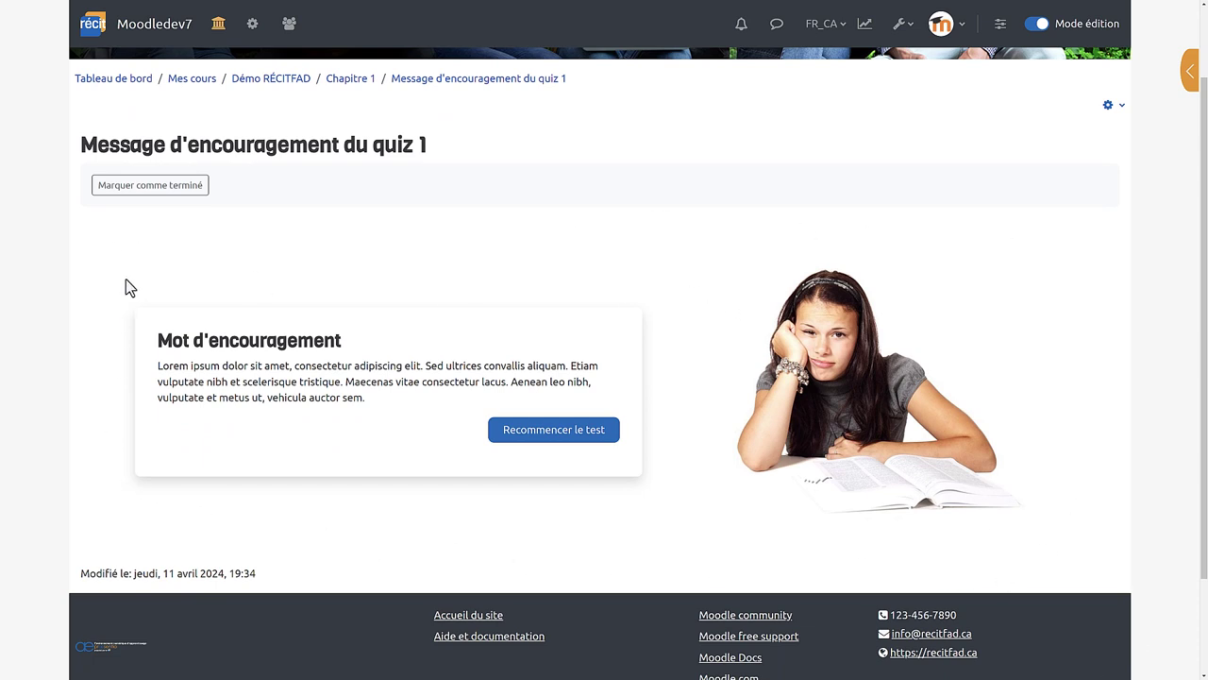
pyautogui.click(1002, 28)
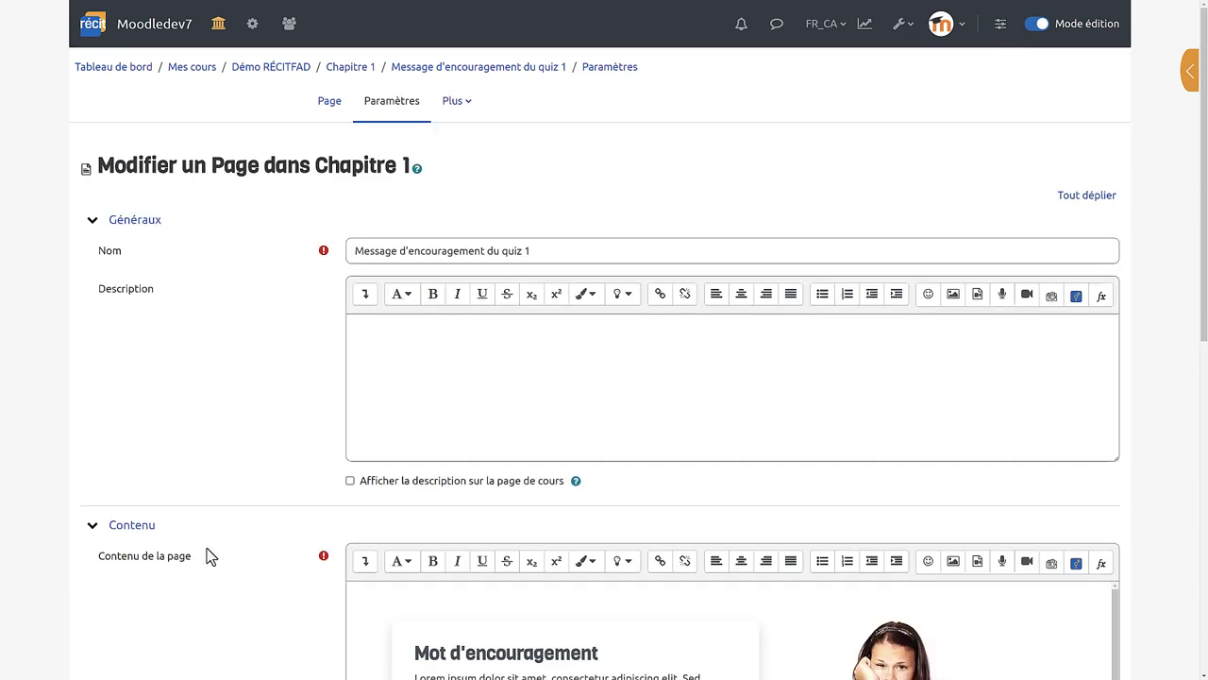
pyautogui.scroll(-3, 273, 491)
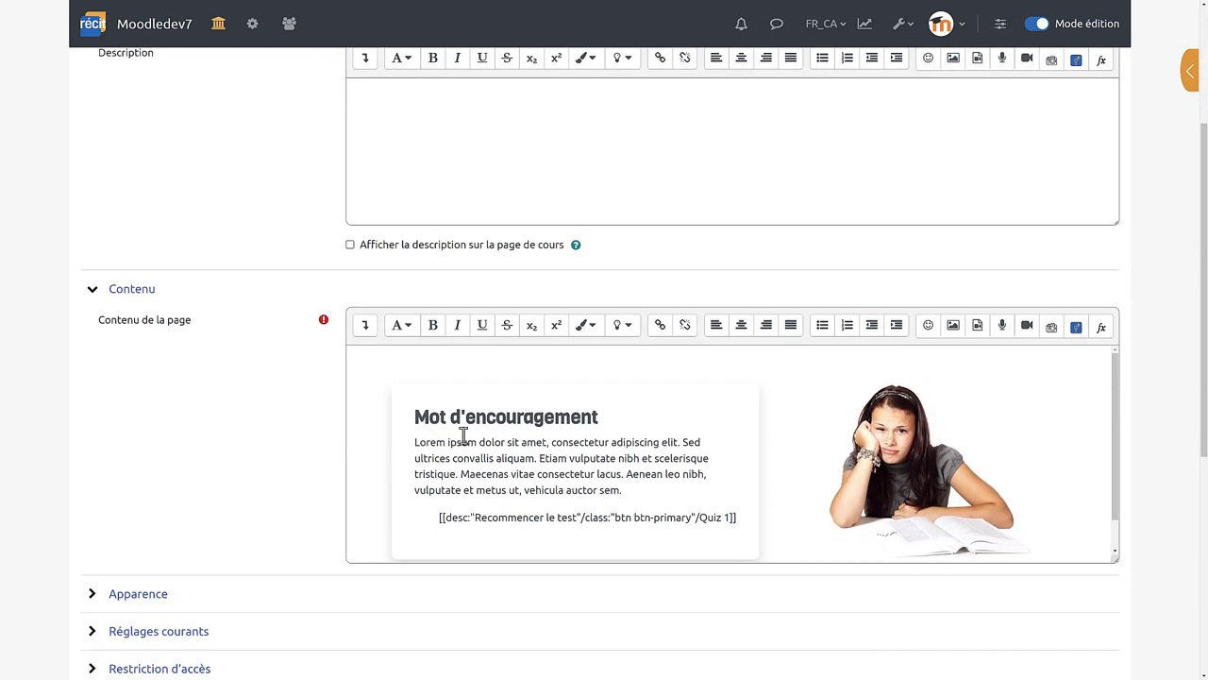
pyautogui.scroll(-5, 246, 477)
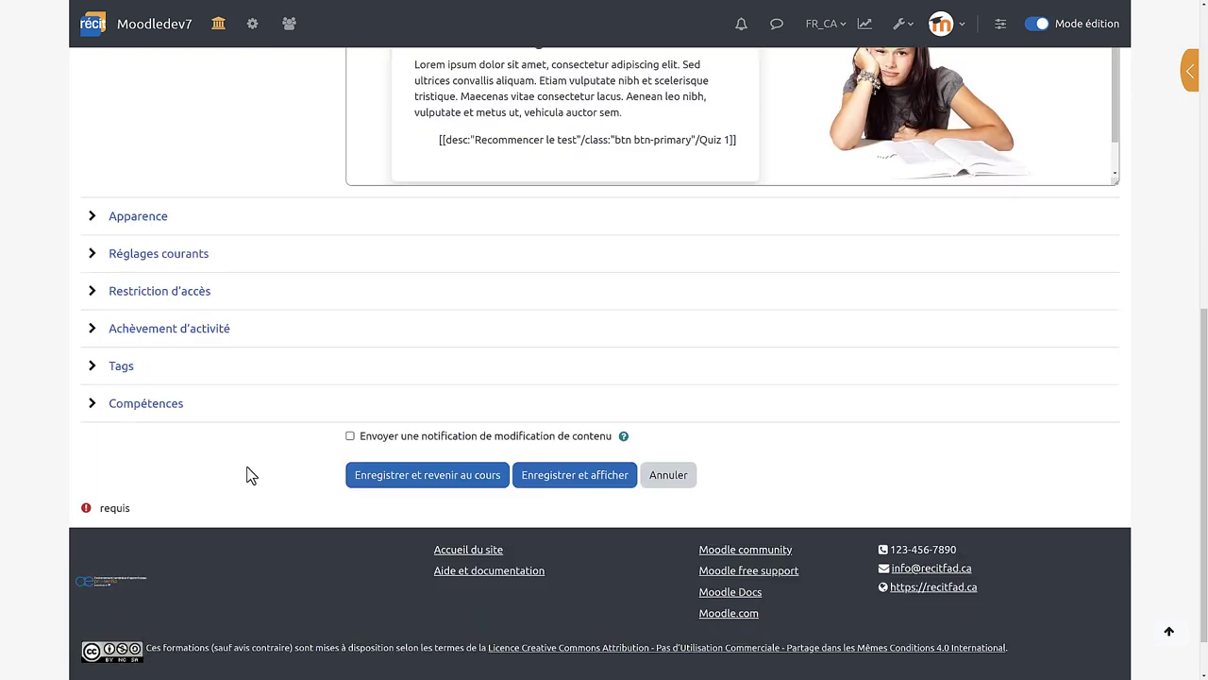
# Step: Examine the page's access restrictions and choose "doit être terminé avec une note d'échec" for the Quiz 1 completion condition
pyautogui.click(93, 293)
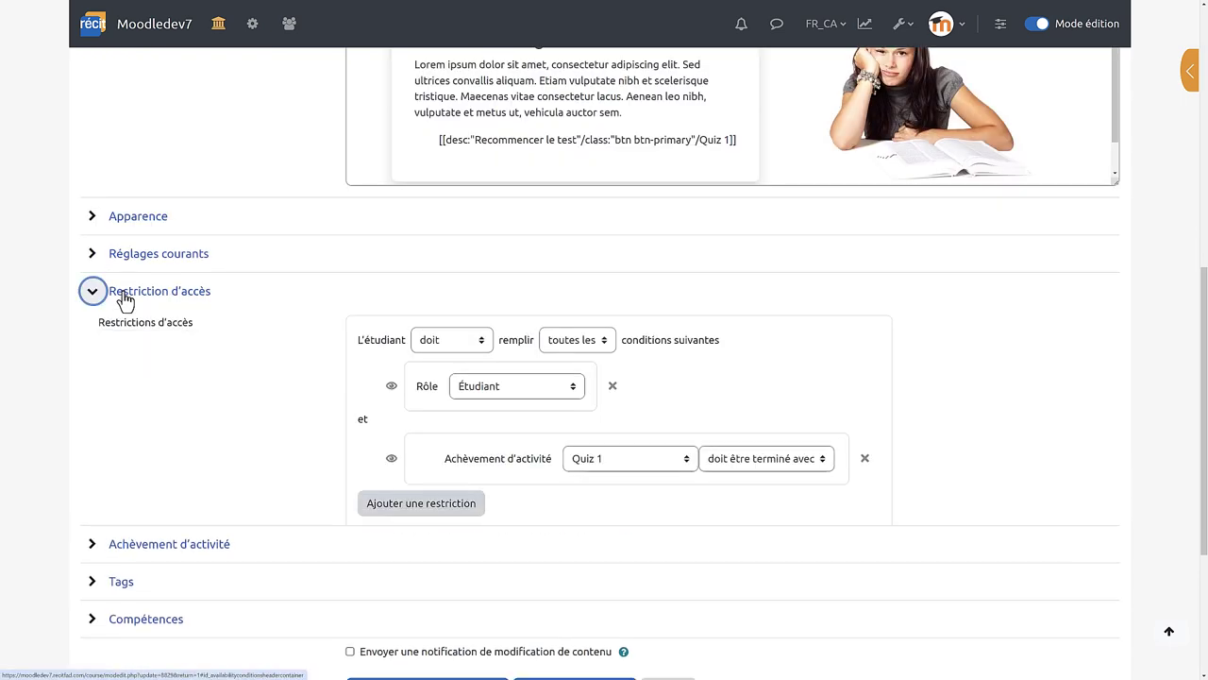
pyautogui.scroll(-1, 319, 380)
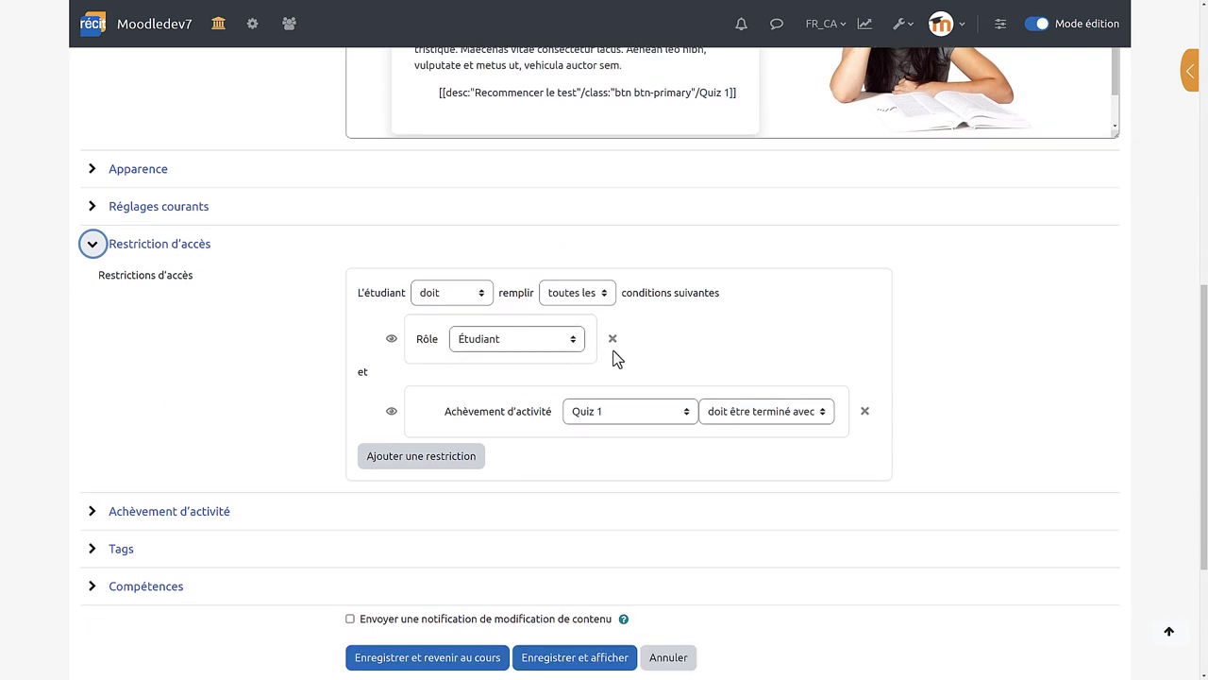
pyautogui.click(768, 417)
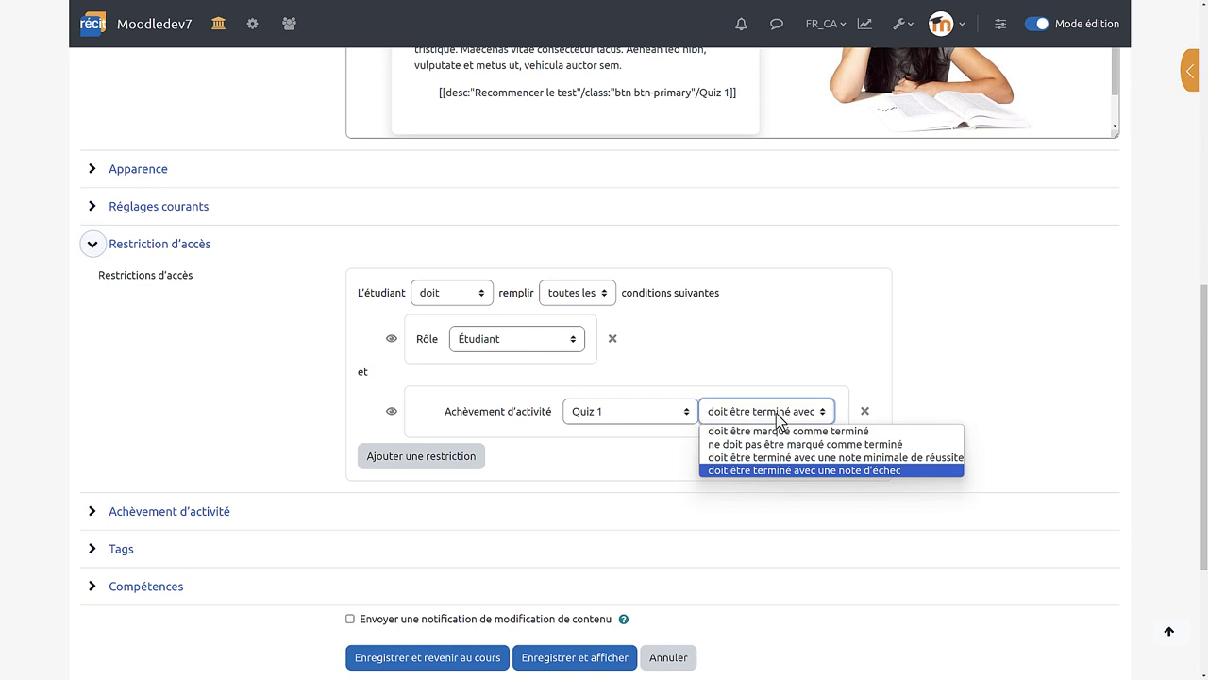
pyautogui.click(757, 472)
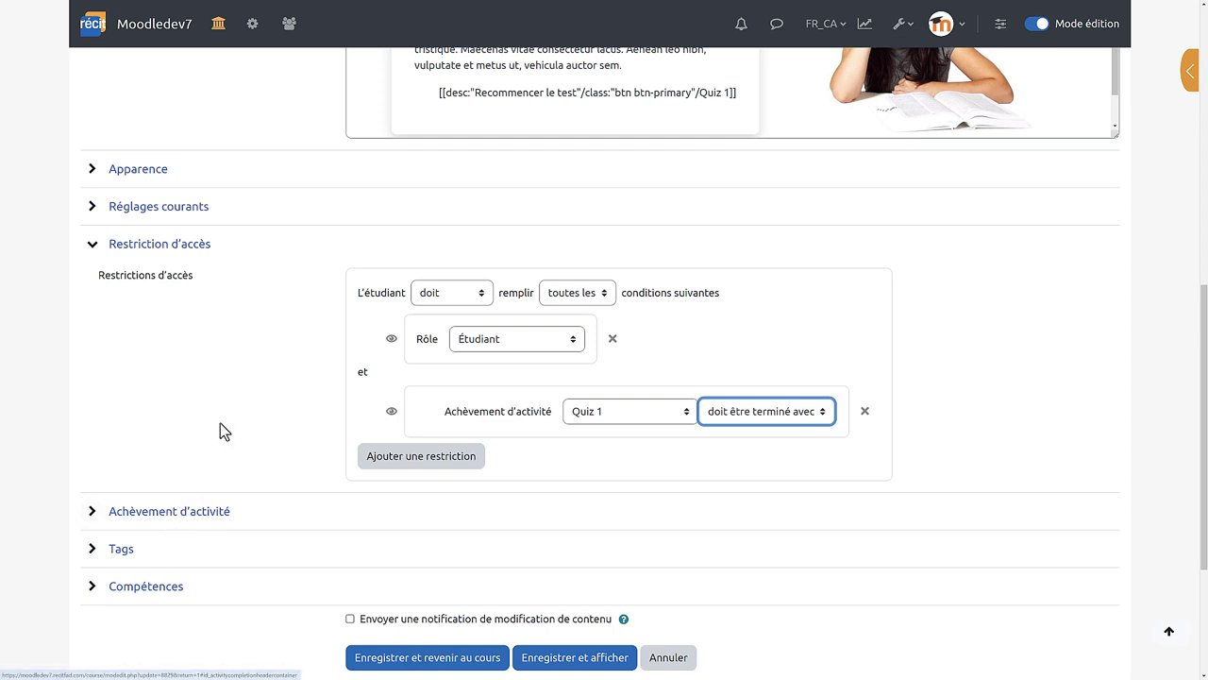
# Step: Examine the page's activity completion settings, highlighting the manual completion tracking option
pyautogui.click(111, 522)
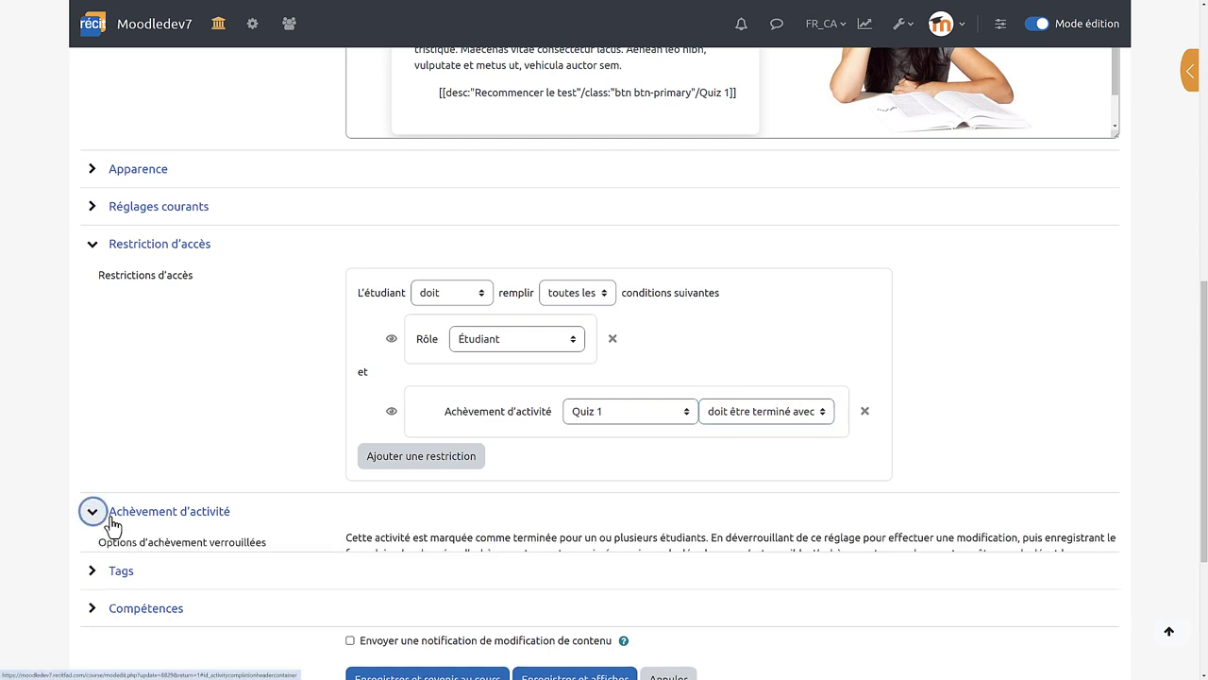
pyautogui.scroll(-3, 199, 425)
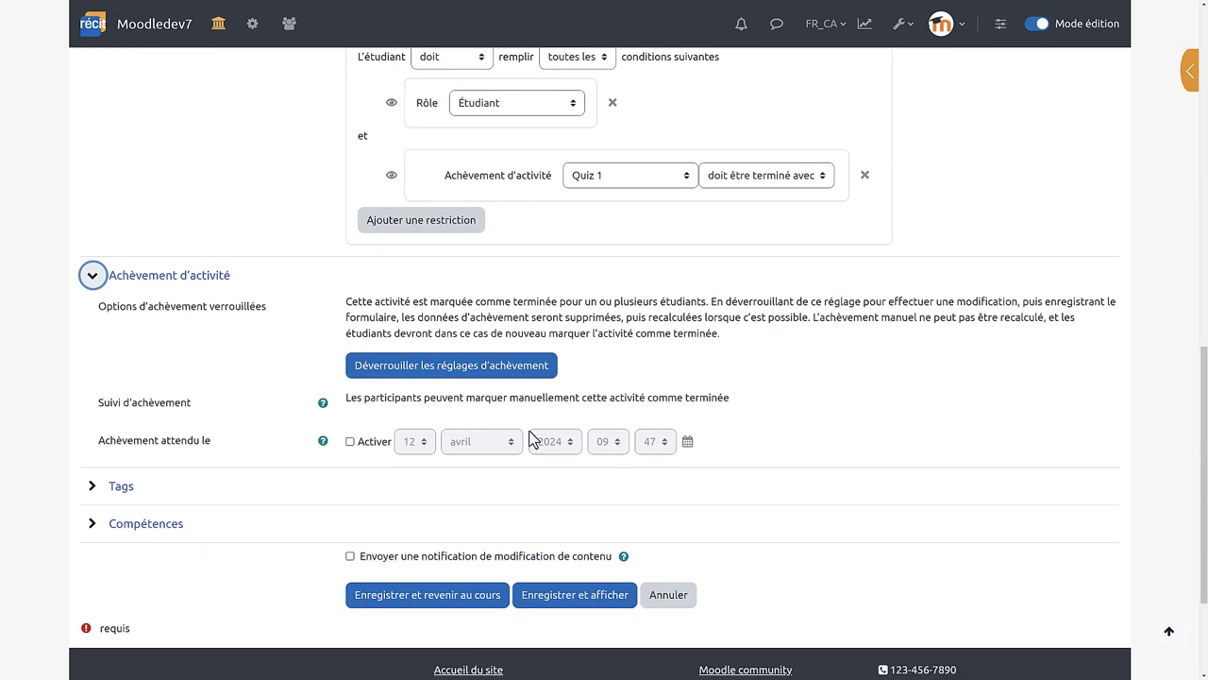
pyautogui.moveTo(728, 397); pyautogui.dragTo(345, 397)
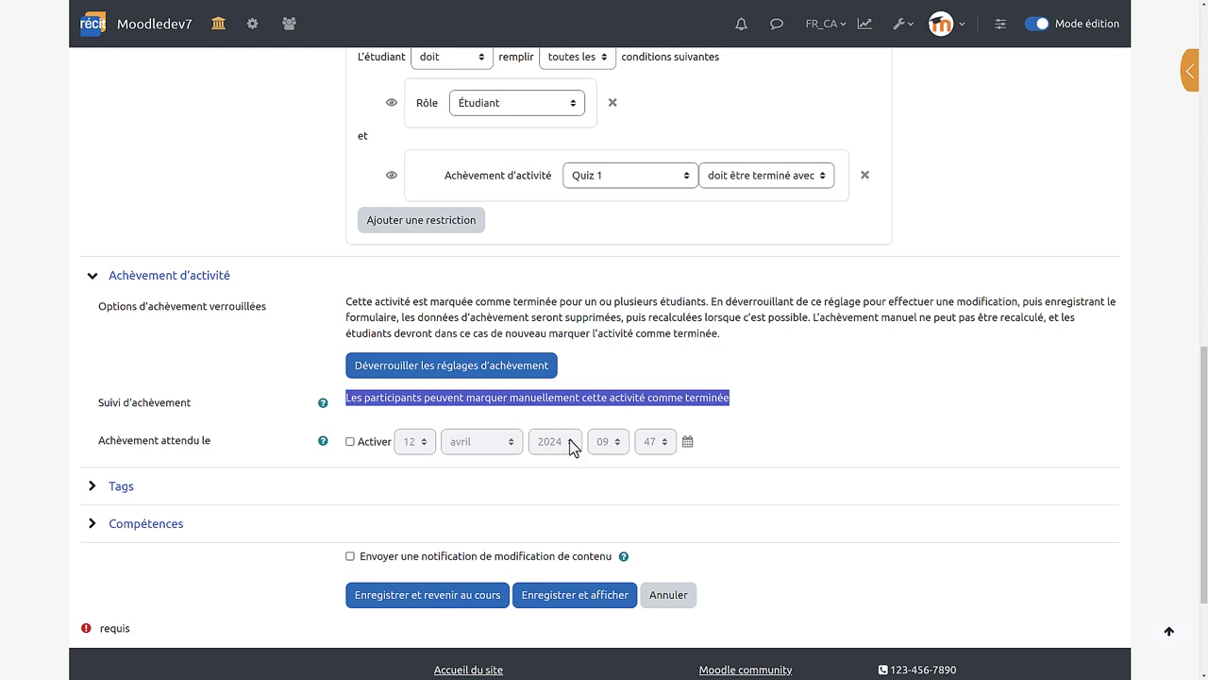
pyautogui.click(870, 385)
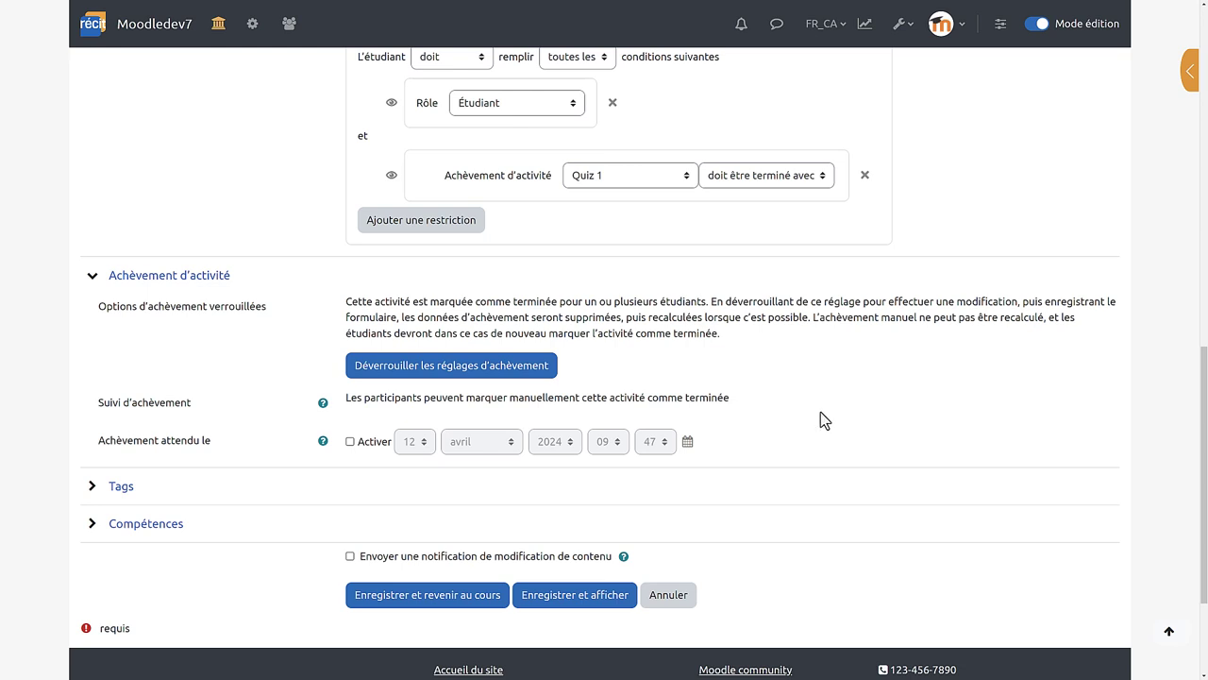
# Step: Cancel editing the page's settings and return to the activities of the Chapitre 1 section
pyautogui.click(670, 597)
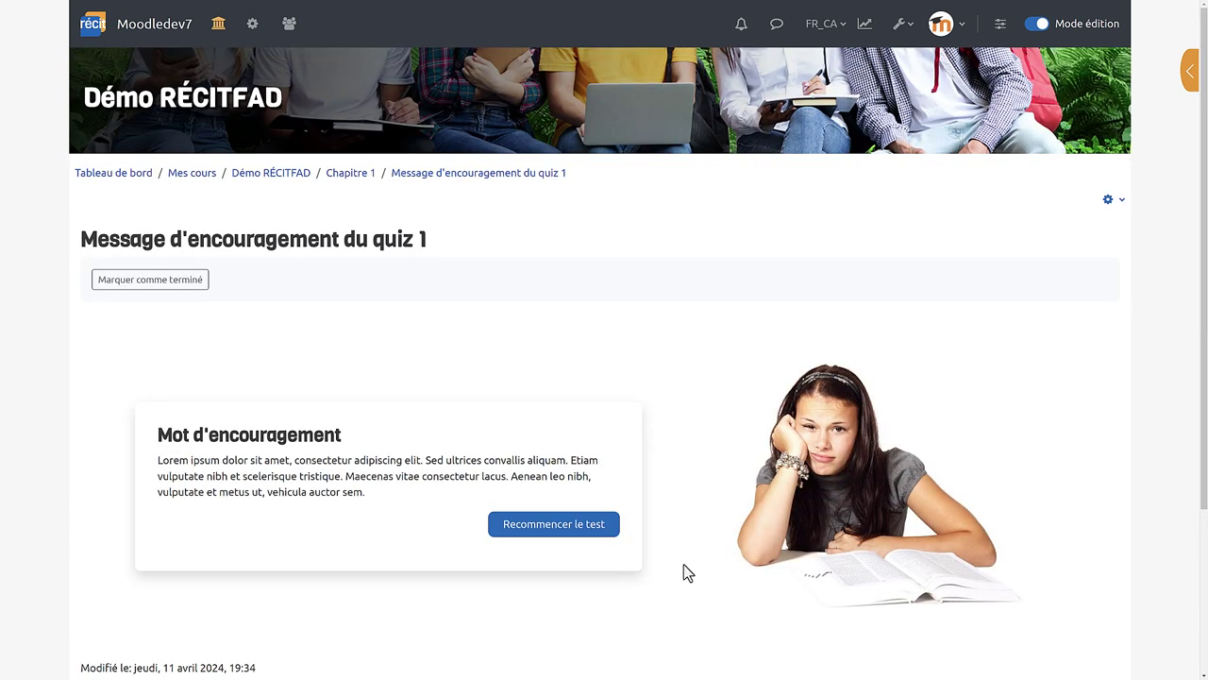
pyautogui.click(349, 175)
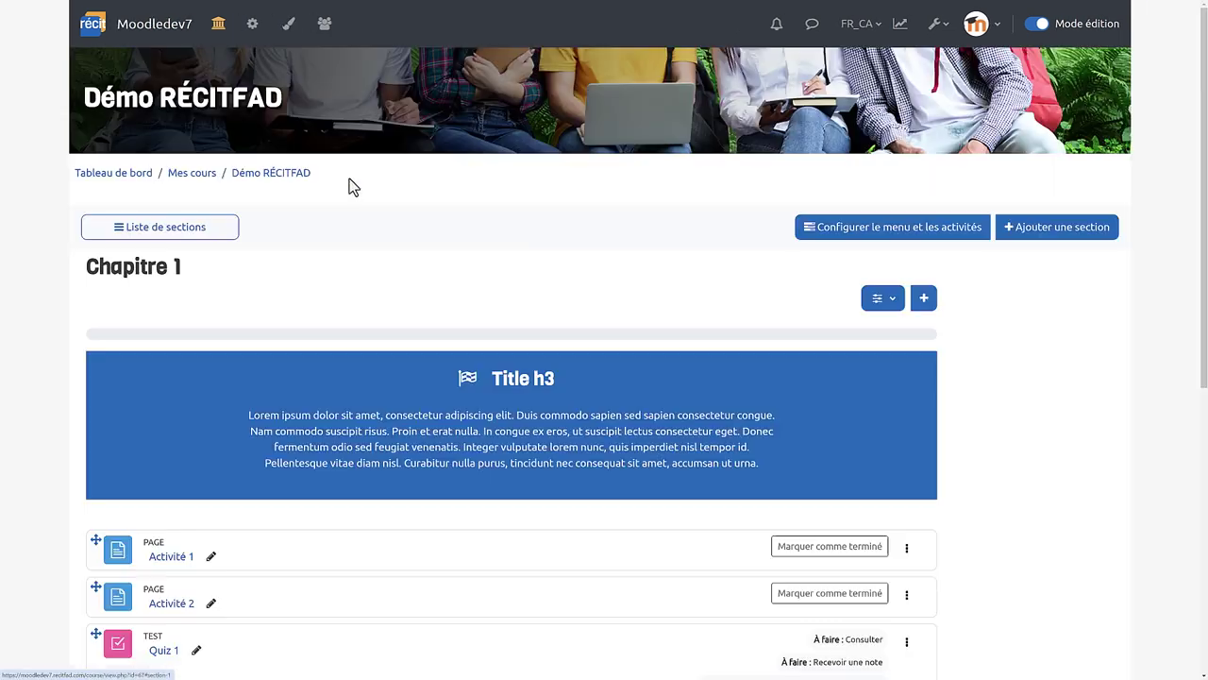
pyautogui.scroll(-3, 655, 459)
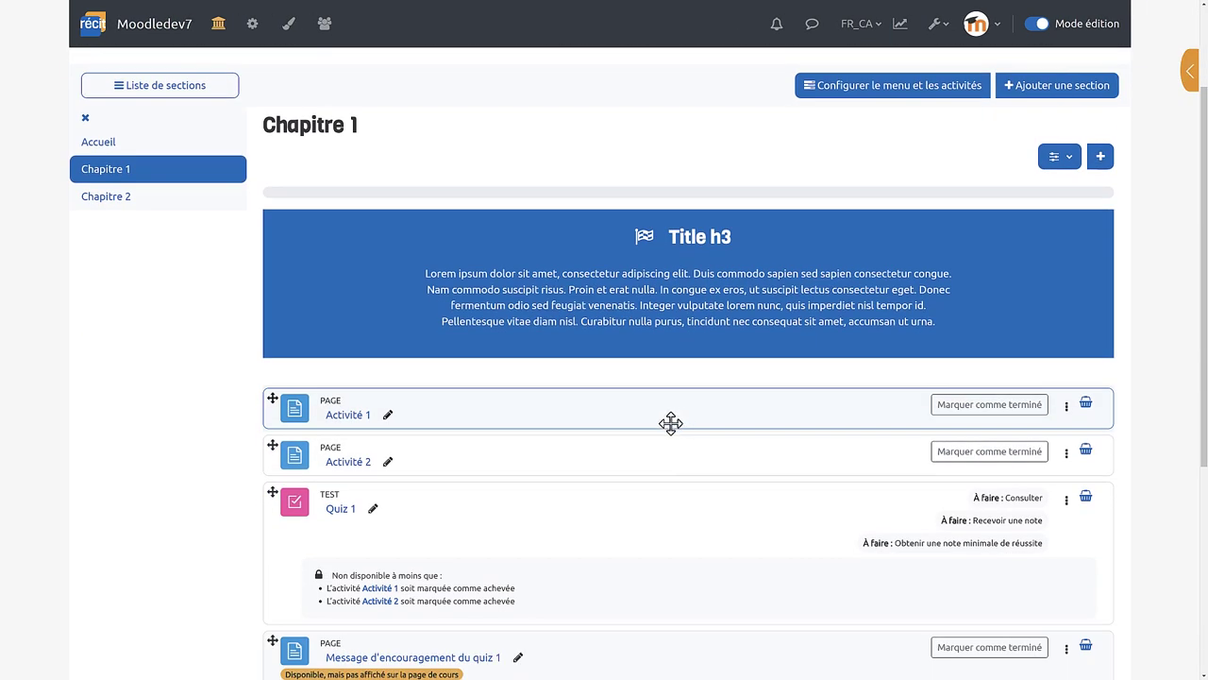